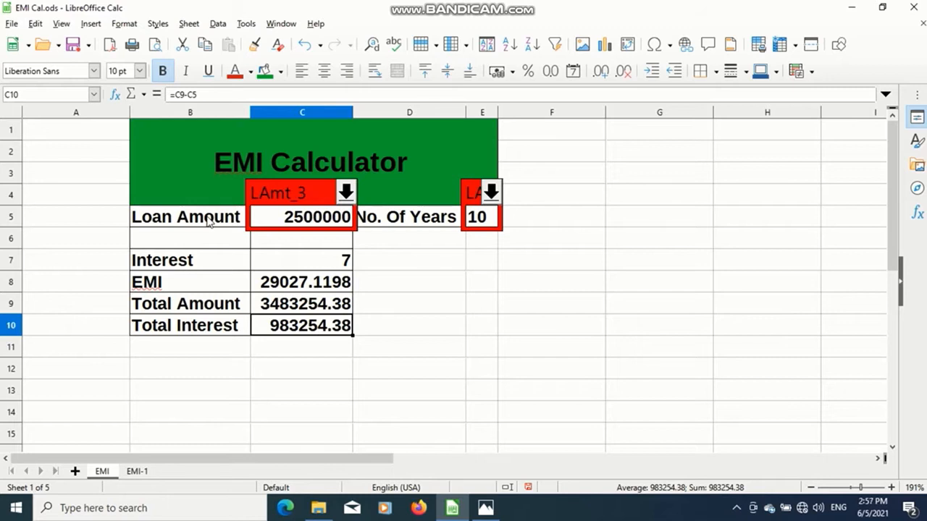
Compare the loan scenarios LAmt_1, LAmt_2 and LAmt_3 on the EMI sheet by applying each one to the calculator
{"action": "left_click", "coordinate": [345, 192]}
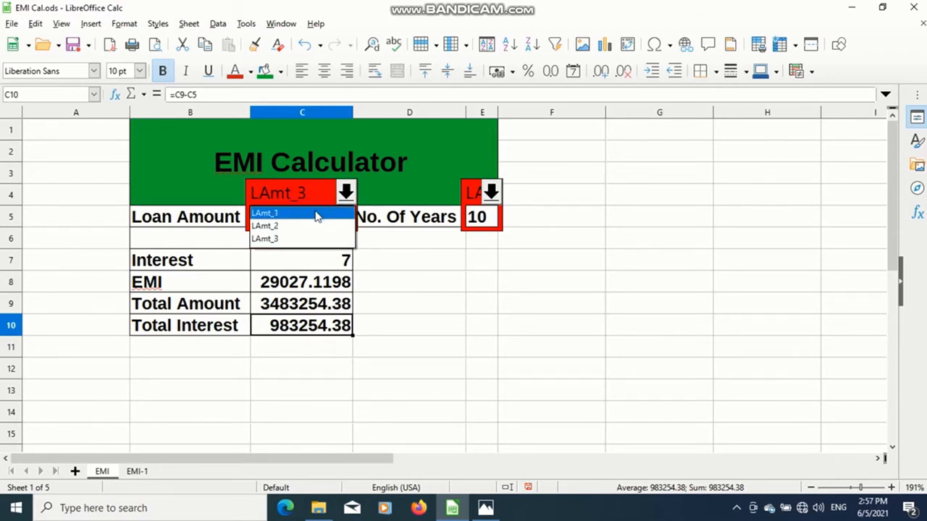
{"action": "left_click", "coordinate": [316, 213]}
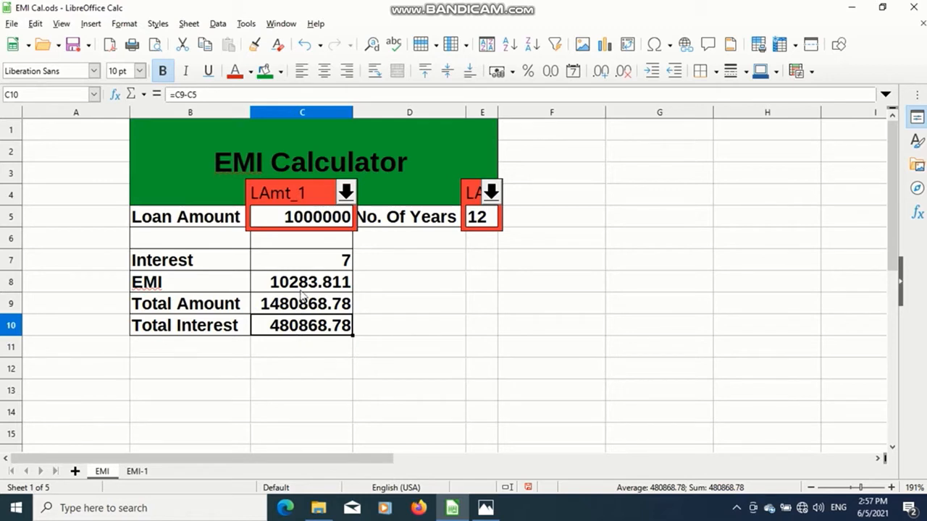
{"action": "left_click", "coordinate": [345, 194]}
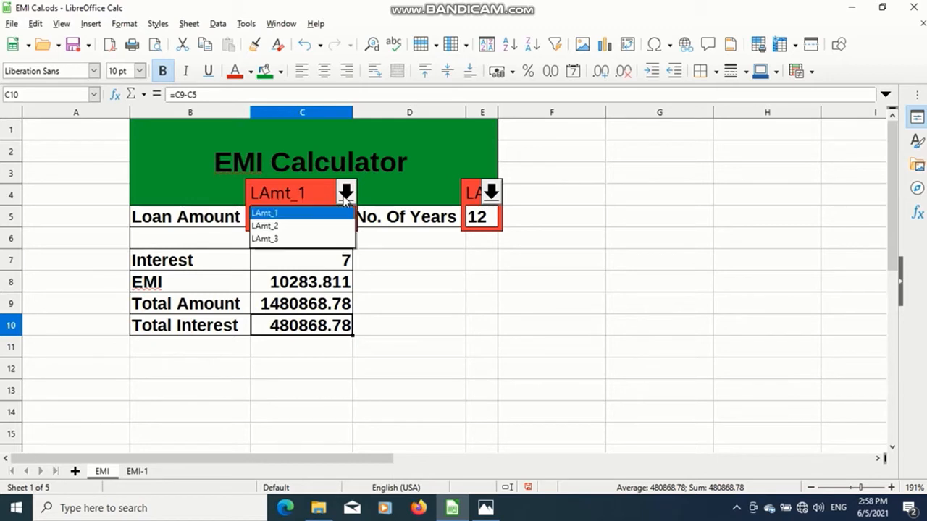
{"action": "left_click", "coordinate": [311, 226]}
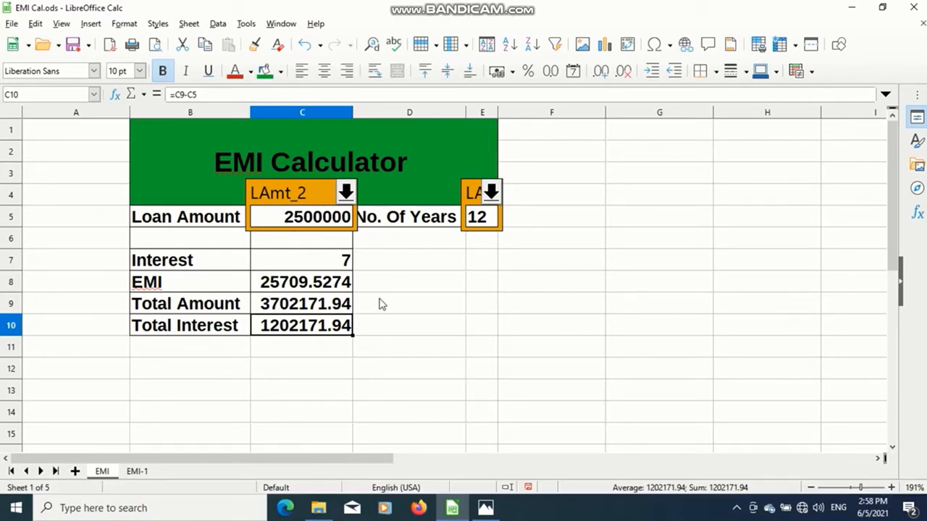
{"action": "left_click", "coordinate": [347, 194]}
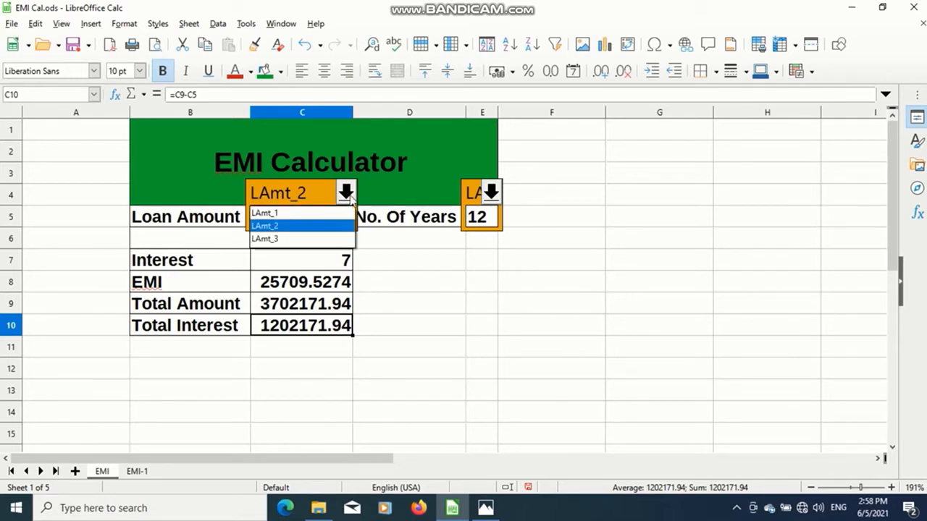
{"action": "left_click", "coordinate": [289, 240]}
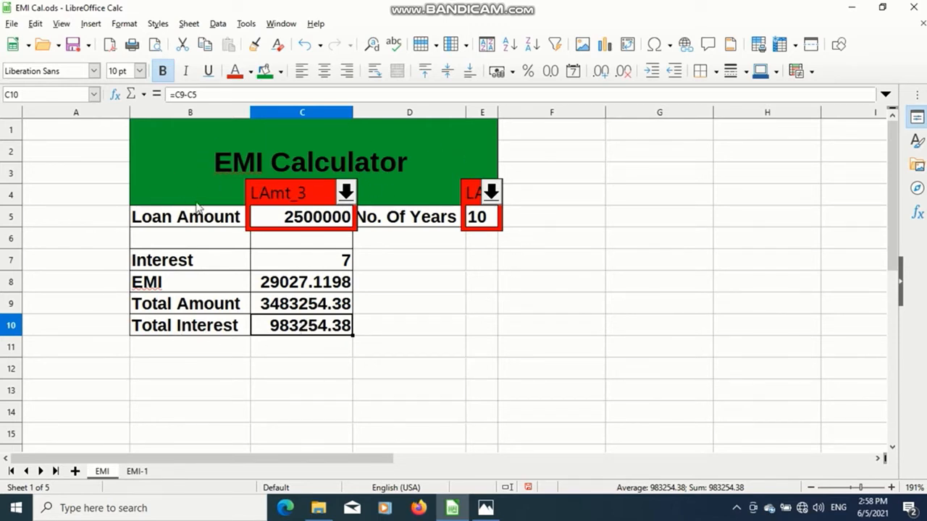
{"action": "left_click", "coordinate": [348, 193]}
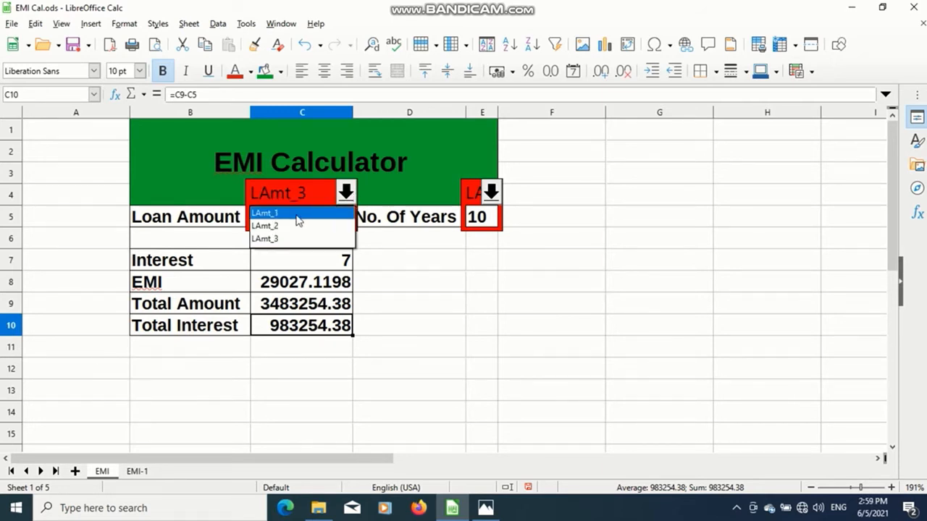
{"action": "left_click", "coordinate": [374, 354]}
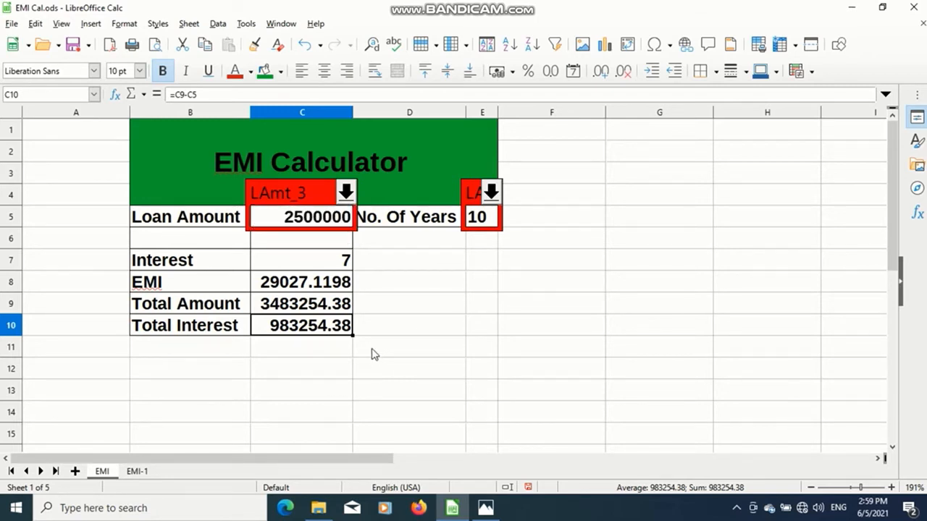
On the EMI-1 sheet, enter 100000 as the loan amount, 12 as the number of years and 7 as the interest
{"action": "left_click", "coordinate": [138, 471]}
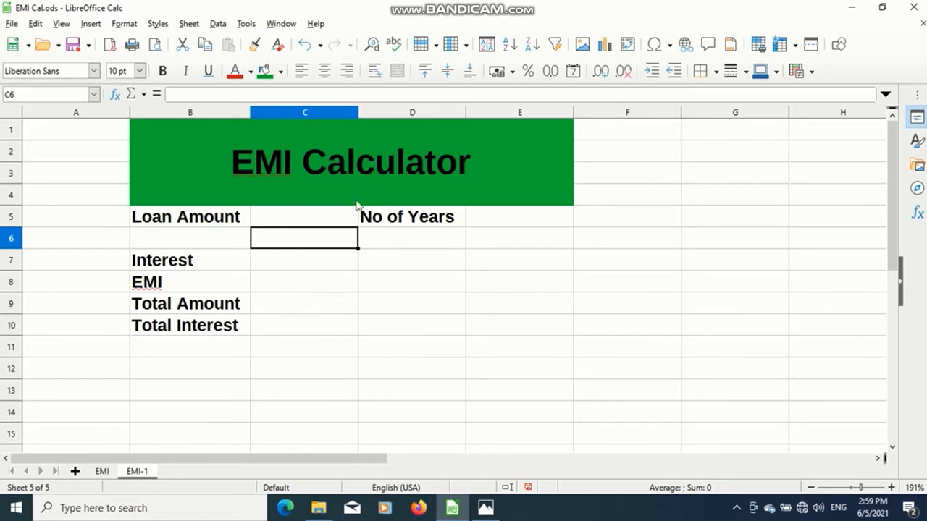
{"action": "left_click", "coordinate": [337, 222]}
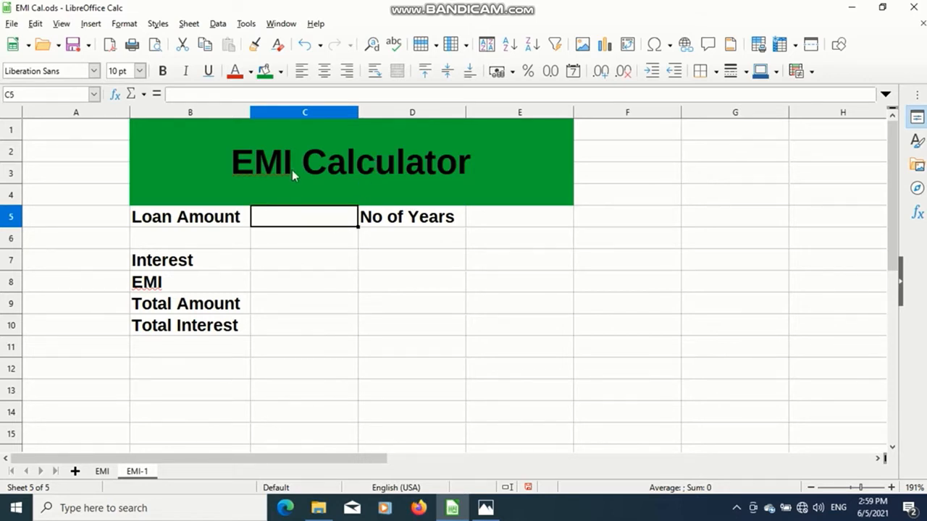
{"action": "type", "text": "10"}
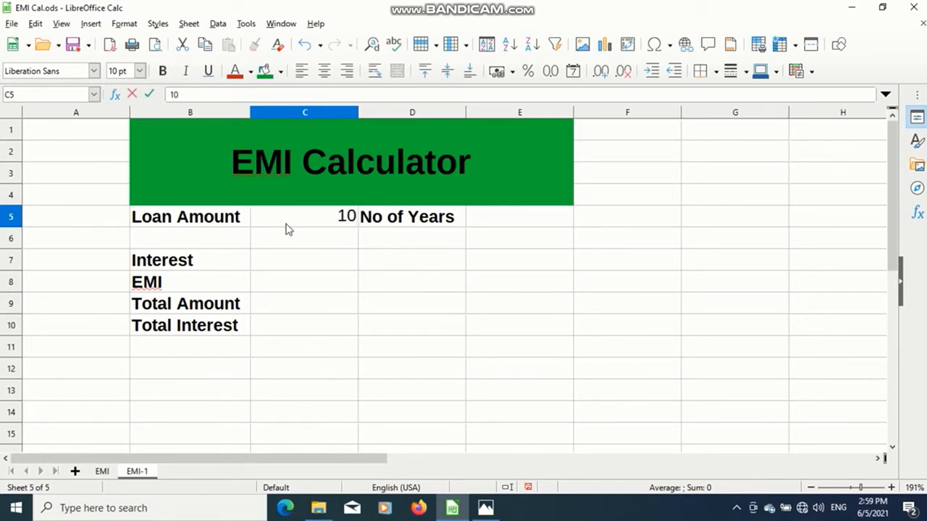
{"action": "type", "text": "0000"}
{"action": "left_click", "coordinate": [484, 217]}
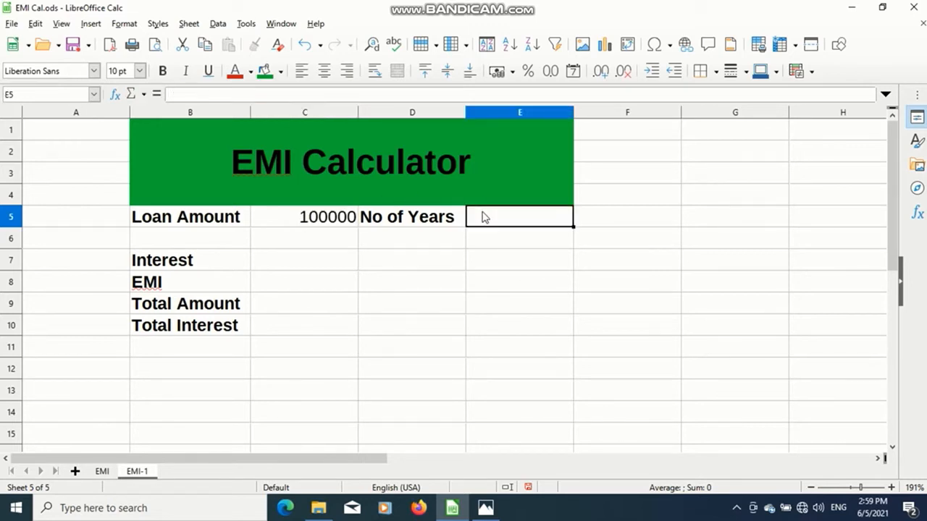
{"action": "type", "text": "12"}
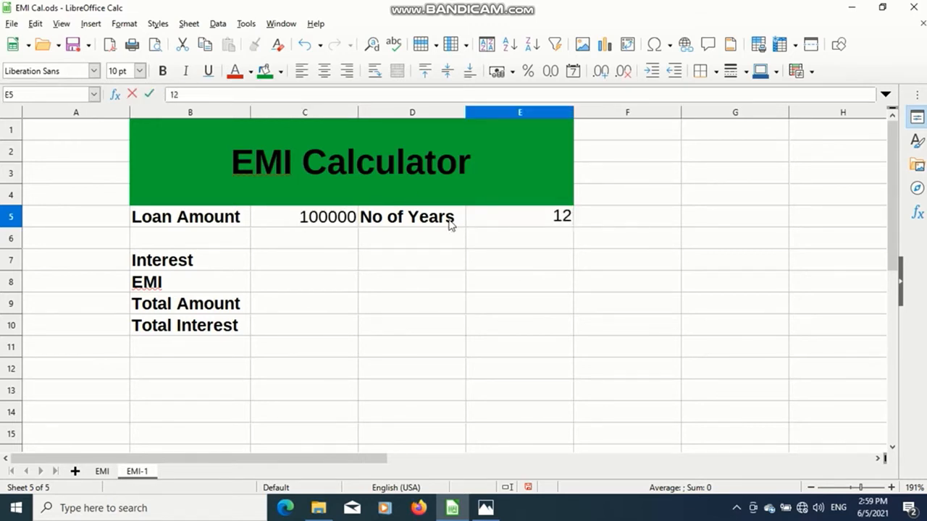
{"action": "left_click", "coordinate": [332, 262]}
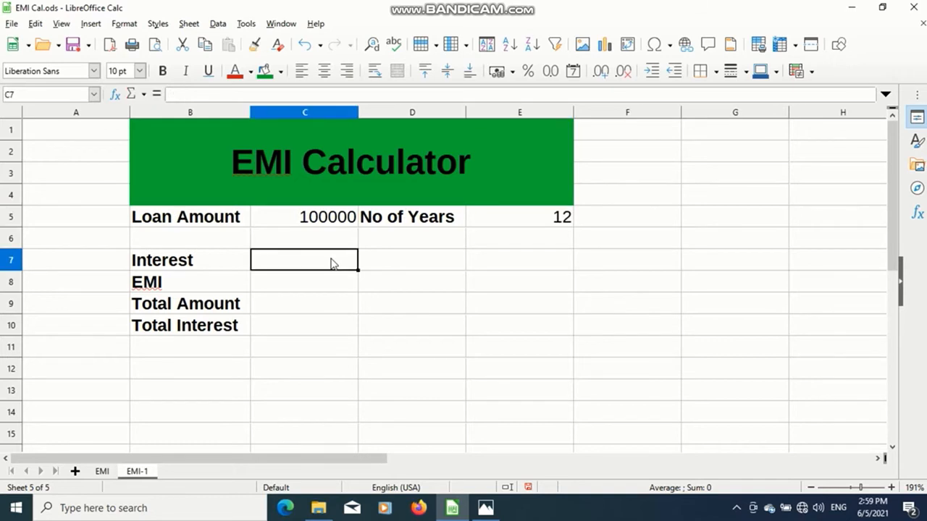
{"action": "type", "text": "7"}
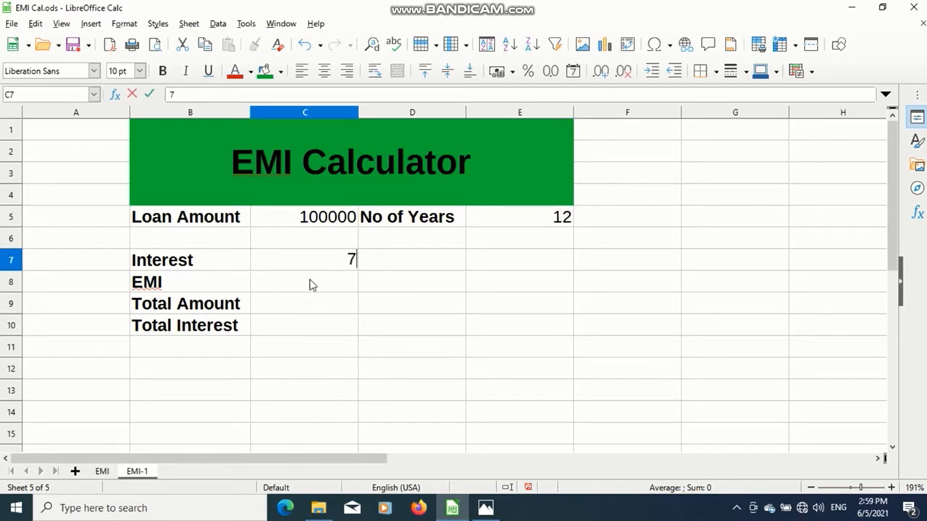
Write the EMI formula in C8 as ABS around PMT, with rate C7/1200, number of periods E5/12 and present value C5
{"action": "left_click", "coordinate": [310, 284]}
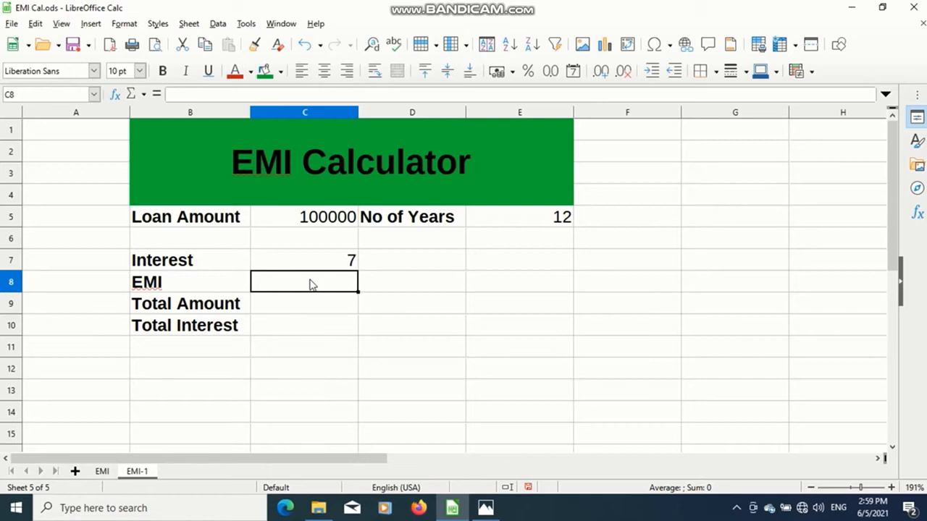
{"action": "type", "text": "="}
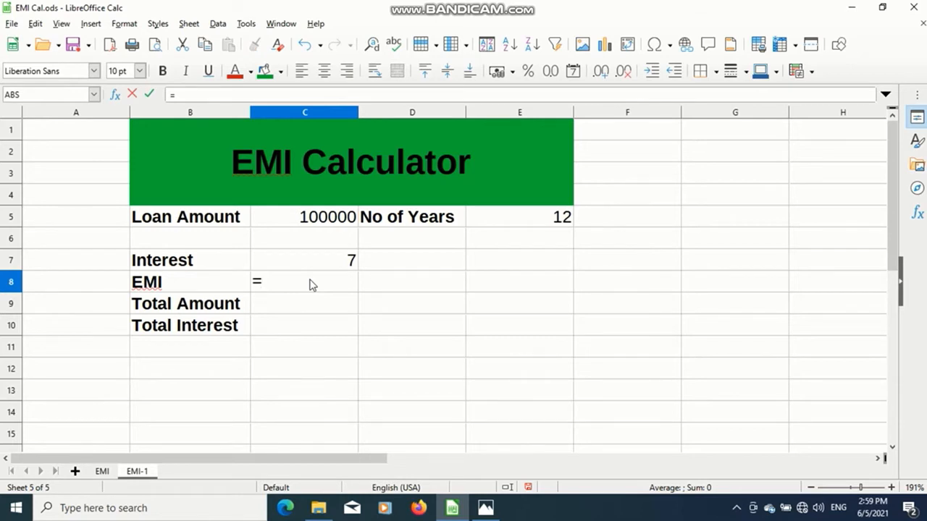
{"action": "type", "text": "A"}
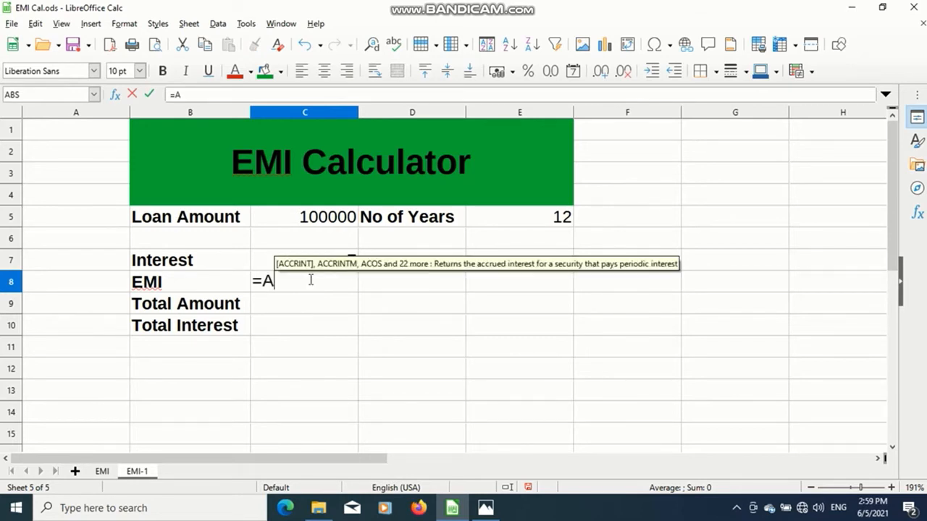
{"action": "type", "text": "N"}
{"action": "key", "text": "BackSpace"}
{"action": "type", "text": "BS"}
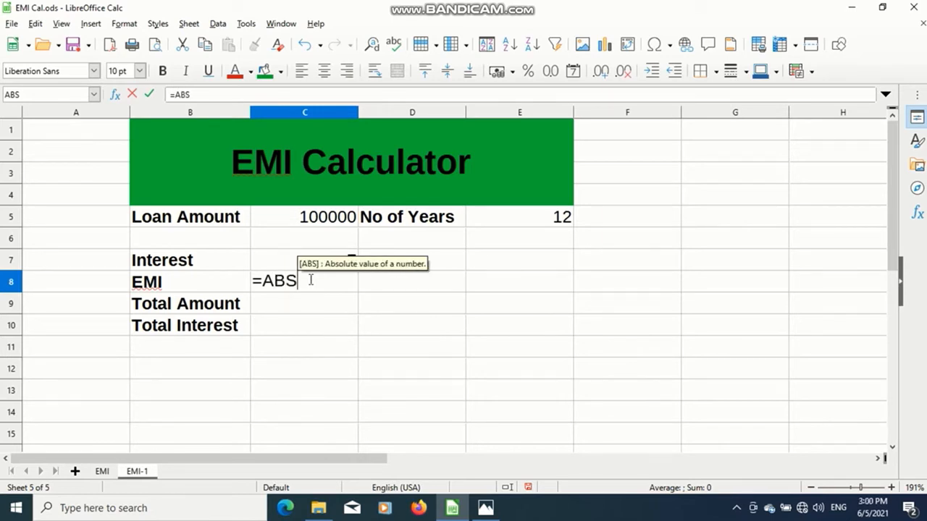
{"action": "type", "text": "("}
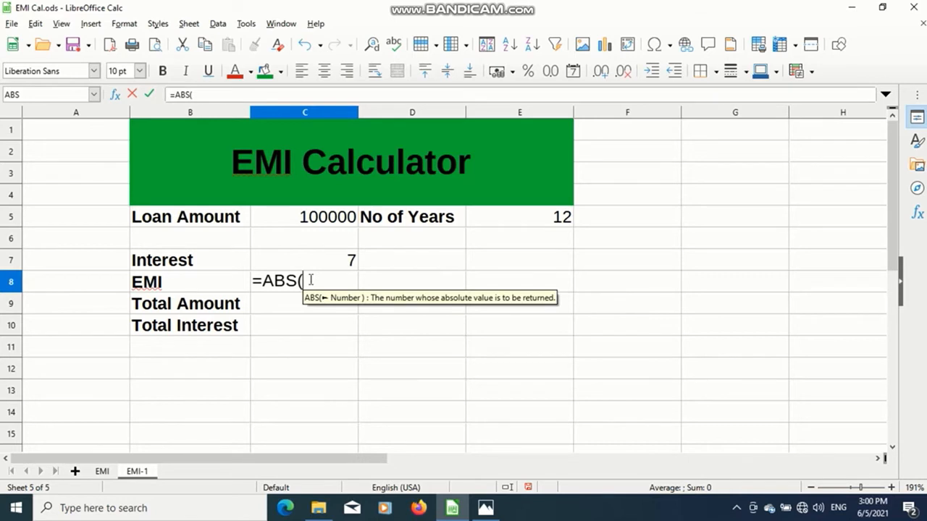
{"action": "type", "text": "PMT("}
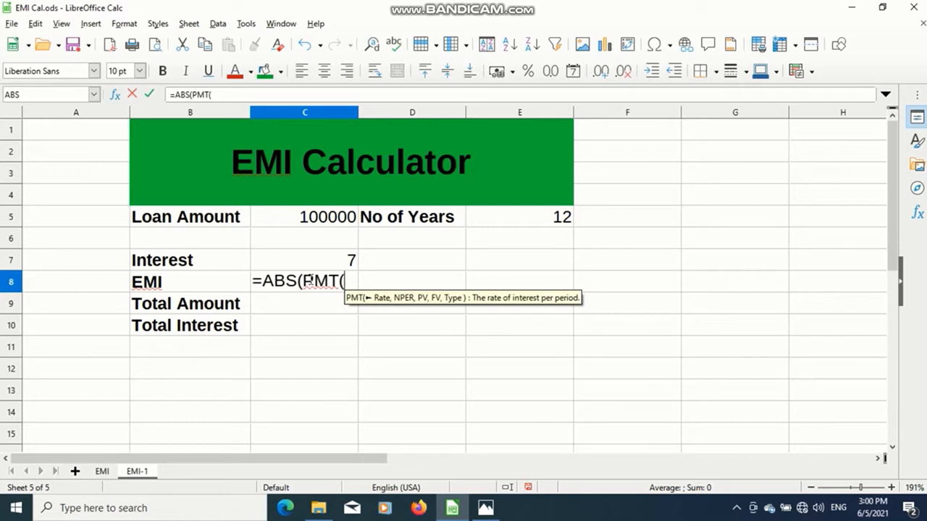
{"action": "type", "text": "C8"}
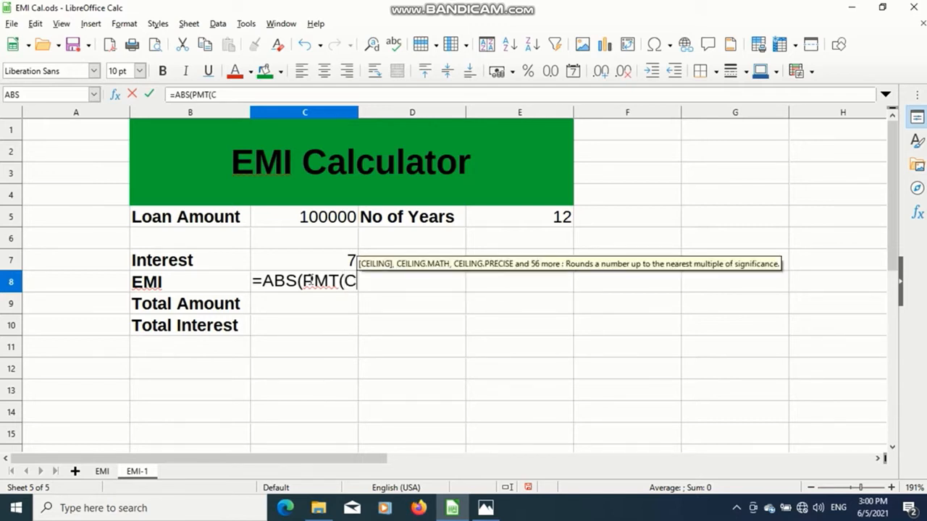
{"action": "key", "text": "BackSpace"}
{"action": "type", "text": "7"}
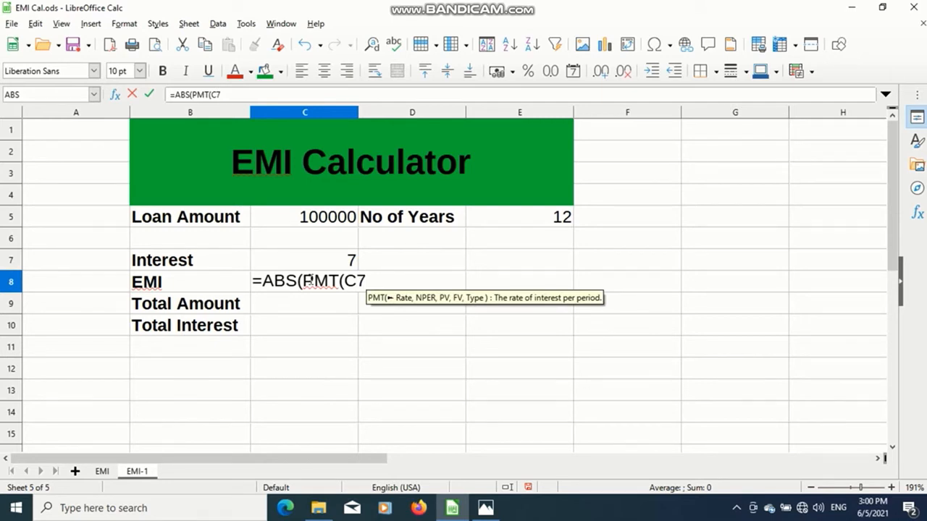
{"action": "type", "text": "/1200"}
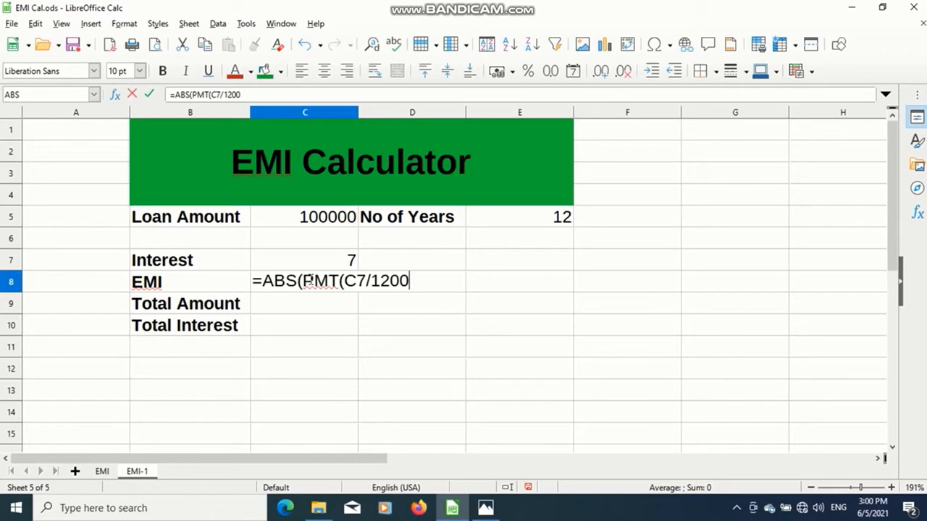
{"action": "type", "text": ","}
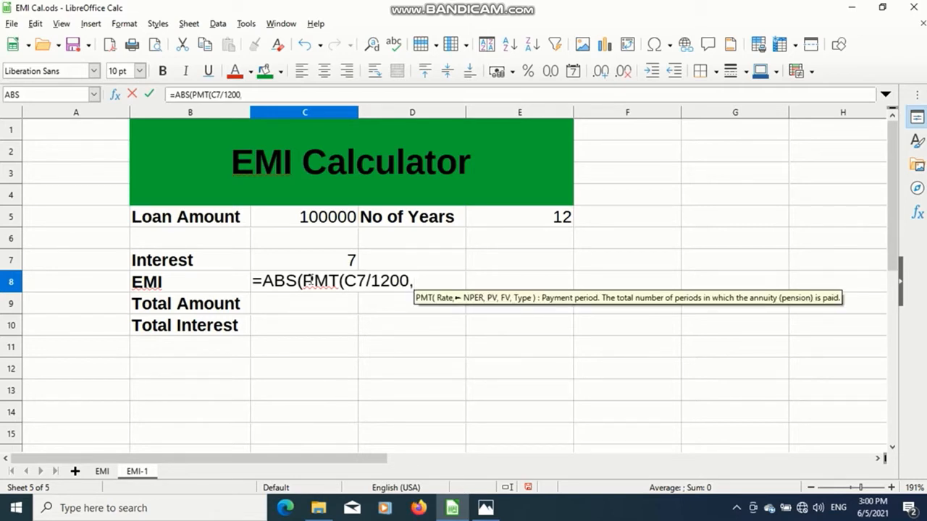
{"action": "type", "text": "E5"}
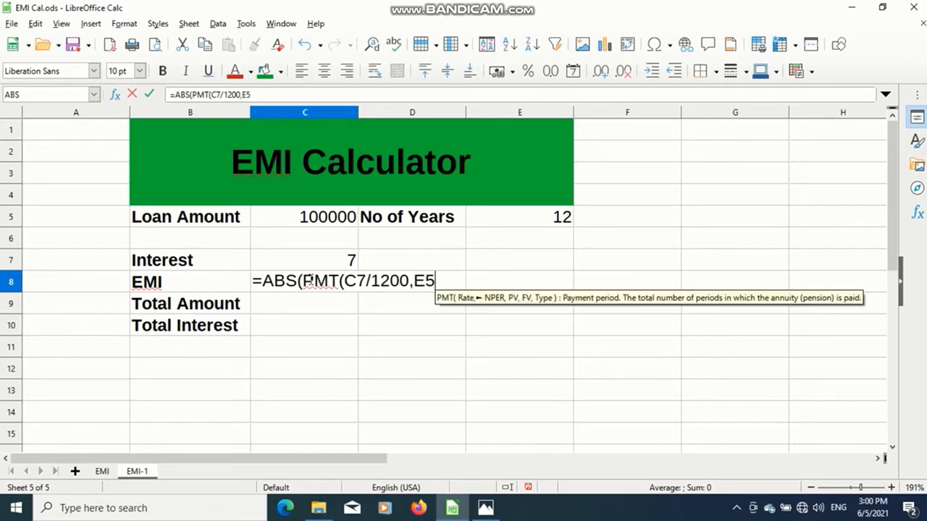
{"action": "type", "text": "/"}
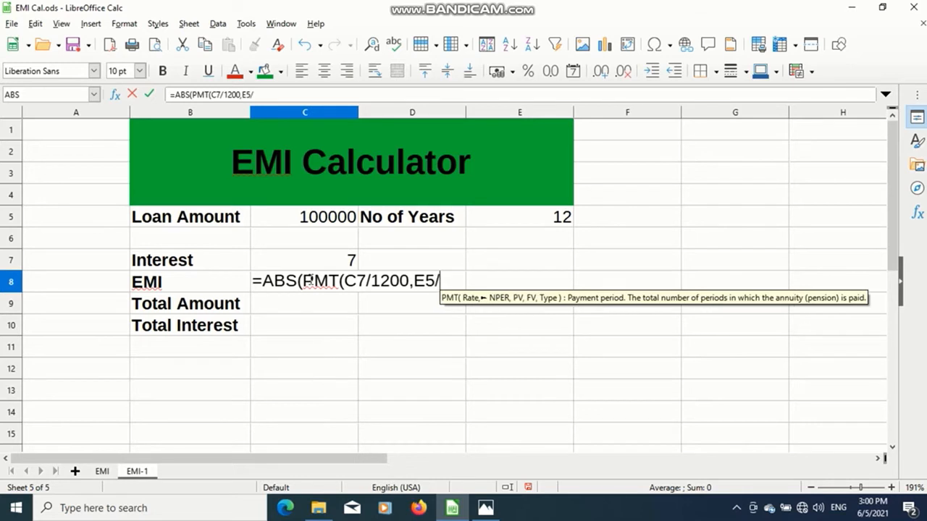
{"action": "type", "text": "12"}
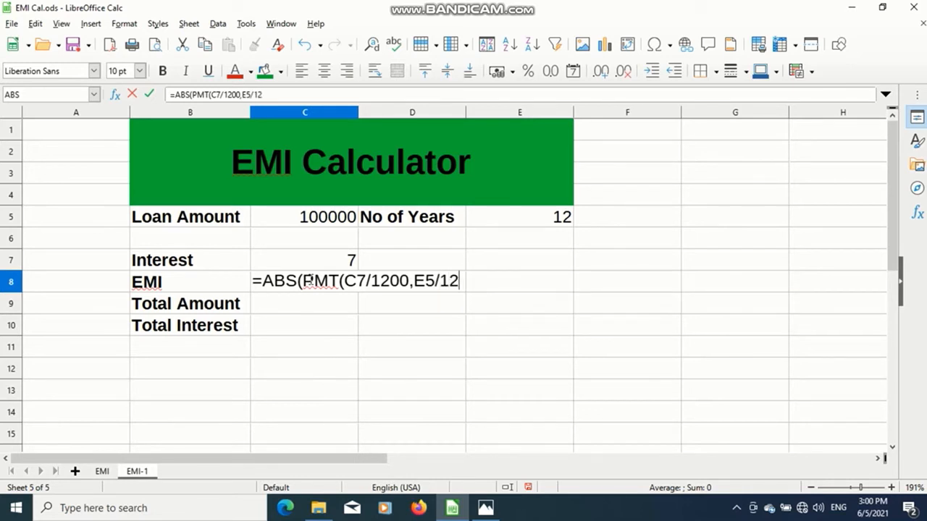
{"action": "type", "text": ","}
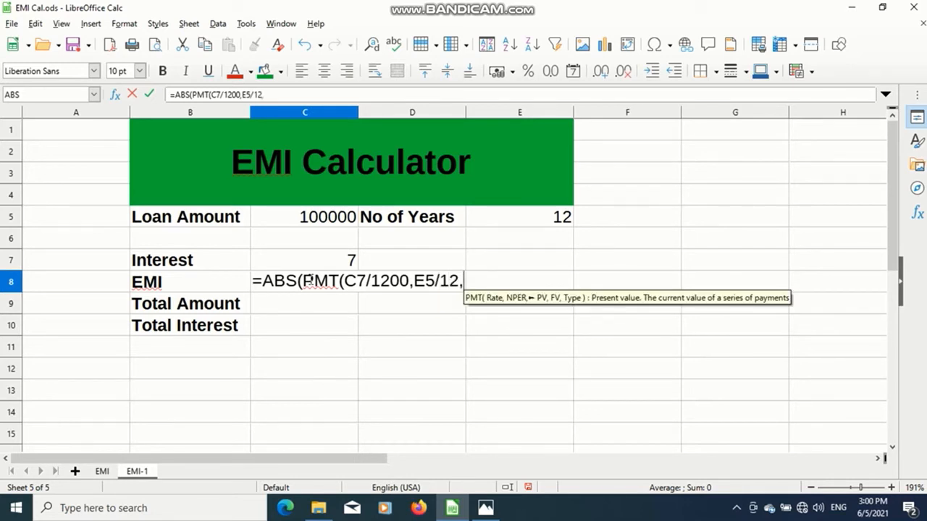
{"action": "type", "text": "c5"}
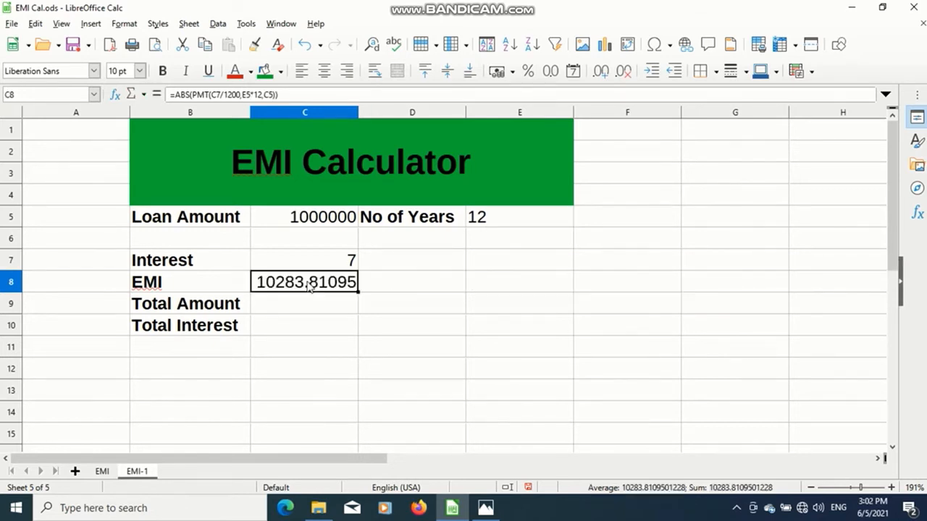
Calculate the total amount in C9 with =C8*E5*12 and narrow column C slightly
{"action": "left_click", "coordinate": [288, 306]}
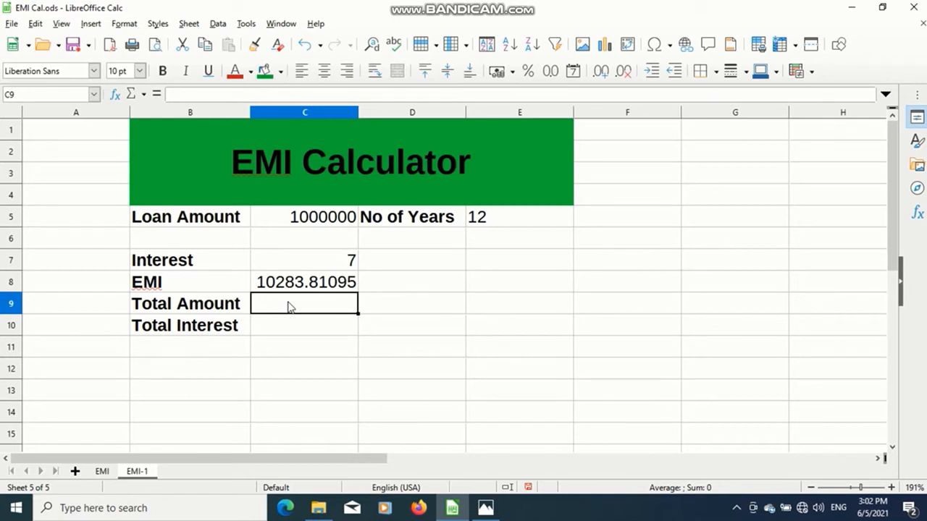
{"action": "type", "text": "="}
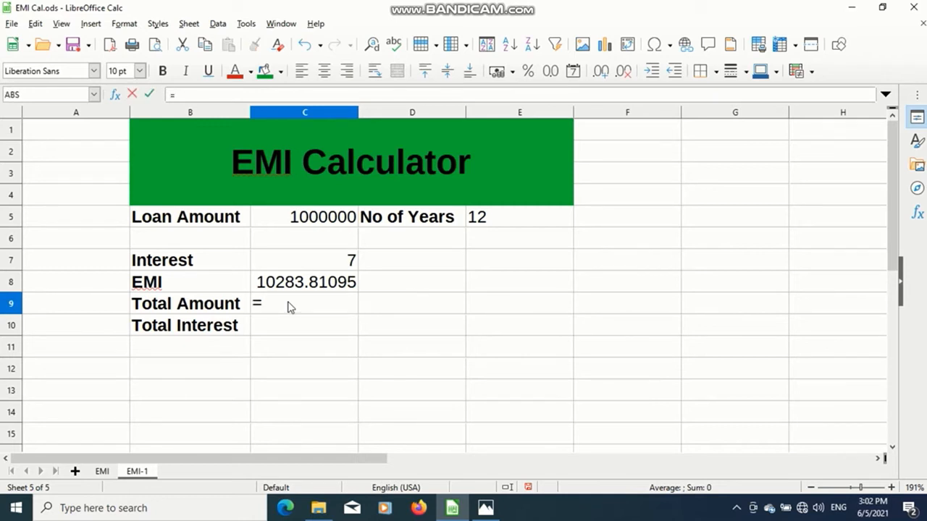
{"action": "type", "text": "C8*E5*12"}
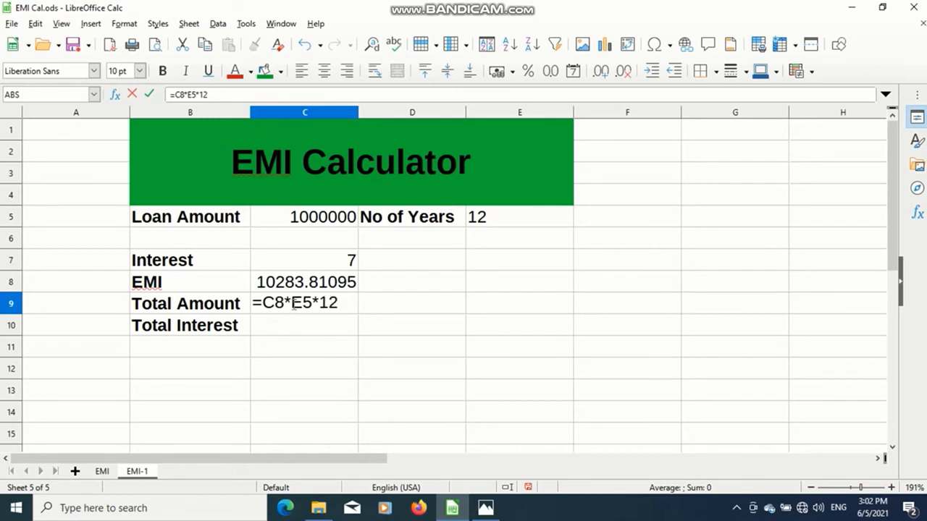
{"action": "key", "text": "Return"}
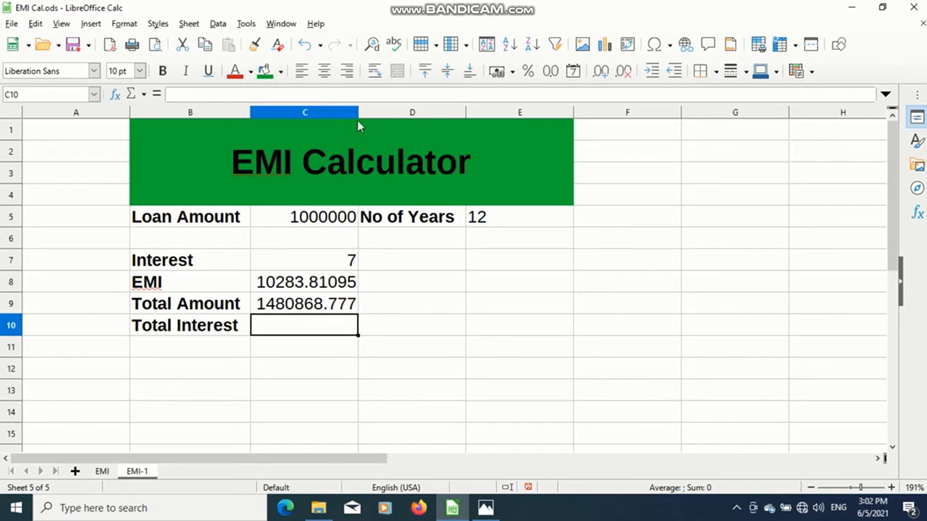
{"action": "left_click_drag", "start_coordinate": [358, 115], "coordinate": [348, 119]}
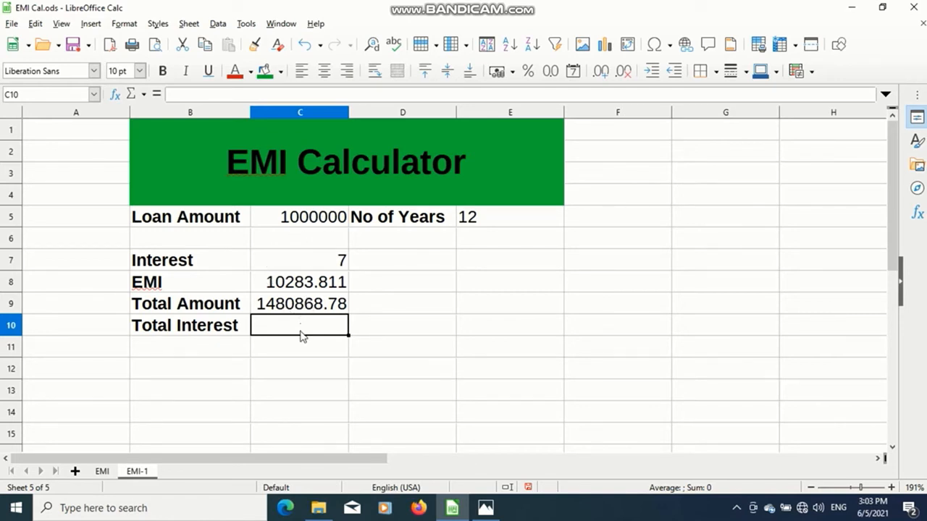
Enter =C8-C5 in C10 as the total interest formula
{"action": "type", "text": "="}
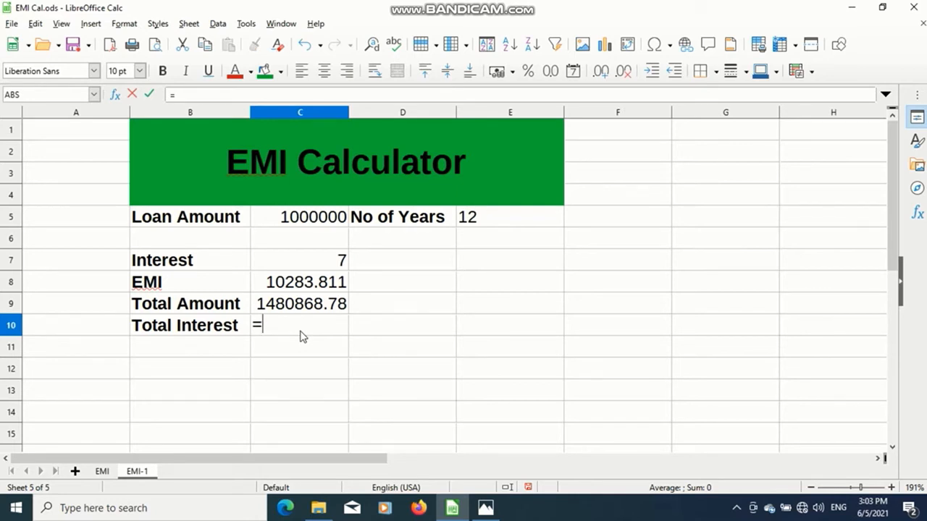
{"action": "type", "text": "C"}
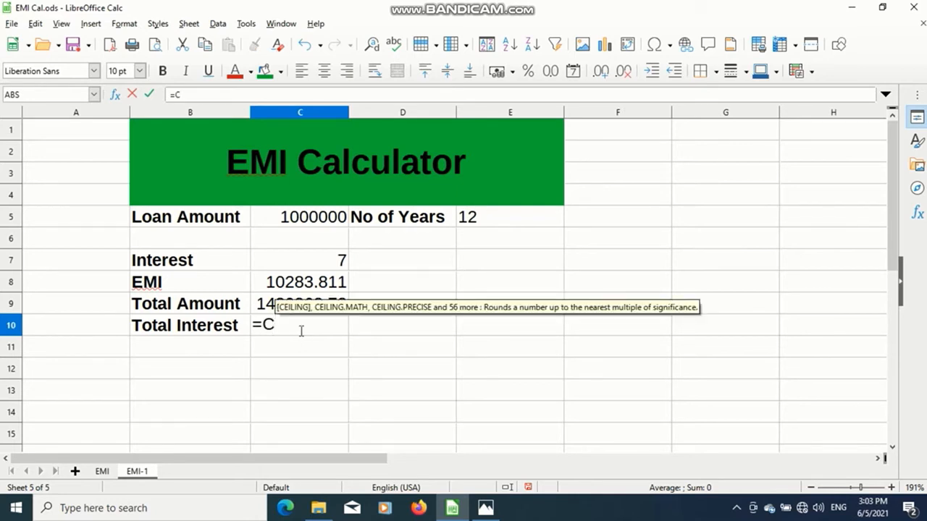
{"action": "type", "text": "8-C5"}
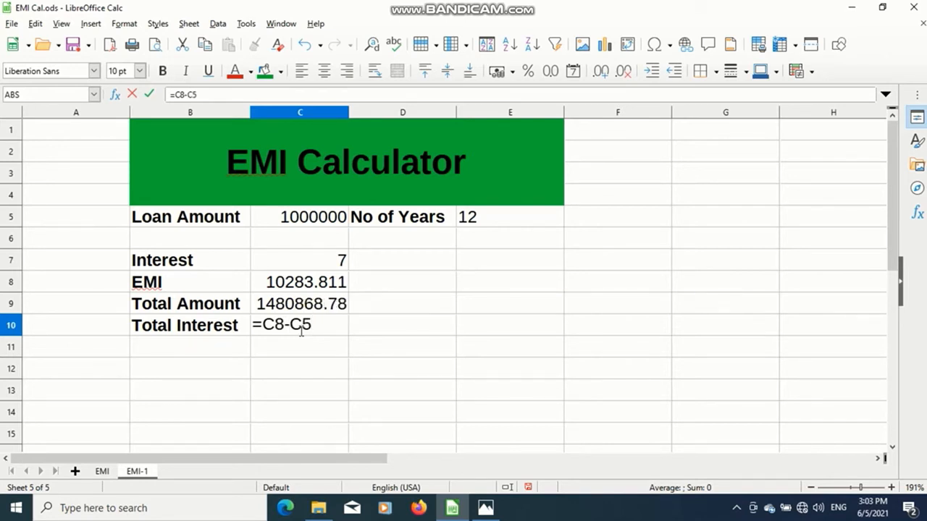
{"action": "key", "text": "Return"}
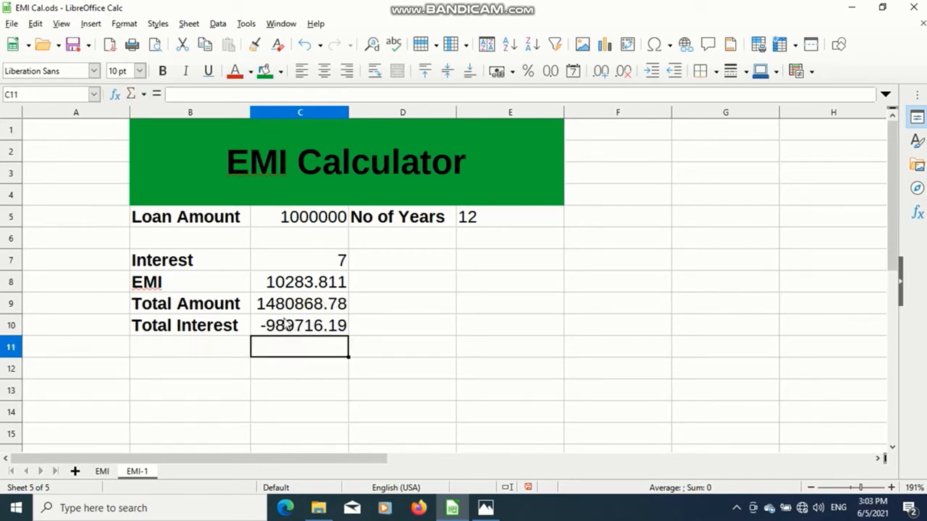
Correct the total interest formula in C10 to =C9-C5 so it subtracts the loan amount from the total amount
{"action": "left_click", "coordinate": [291, 326]}
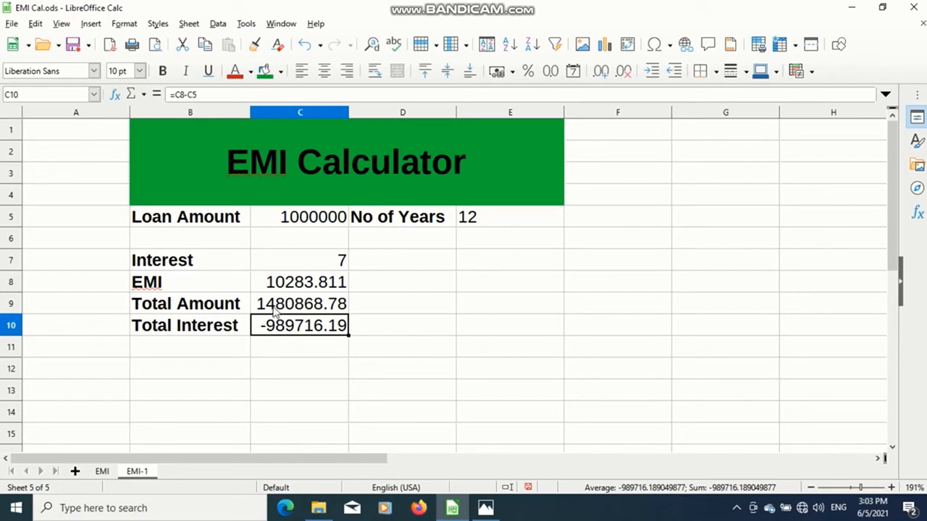
{"action": "left_click", "coordinate": [276, 310]}
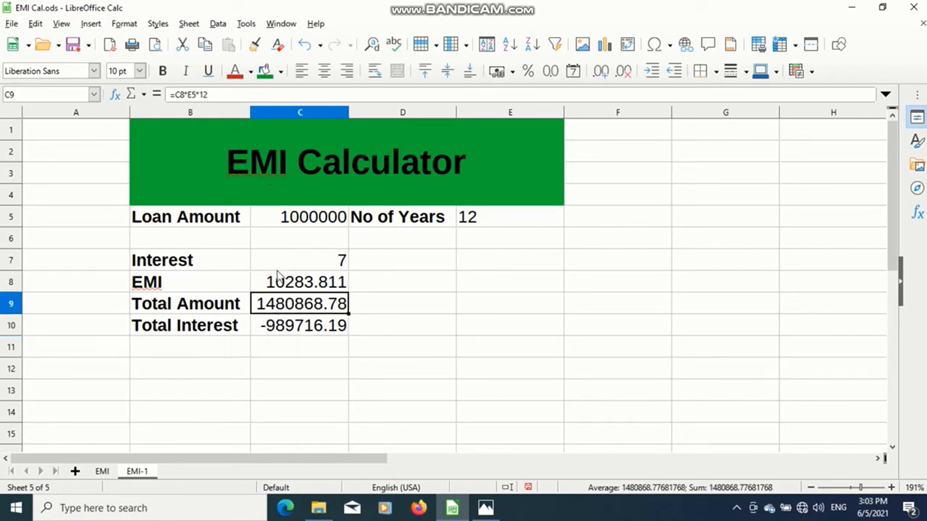
{"action": "left_click", "coordinate": [283, 326]}
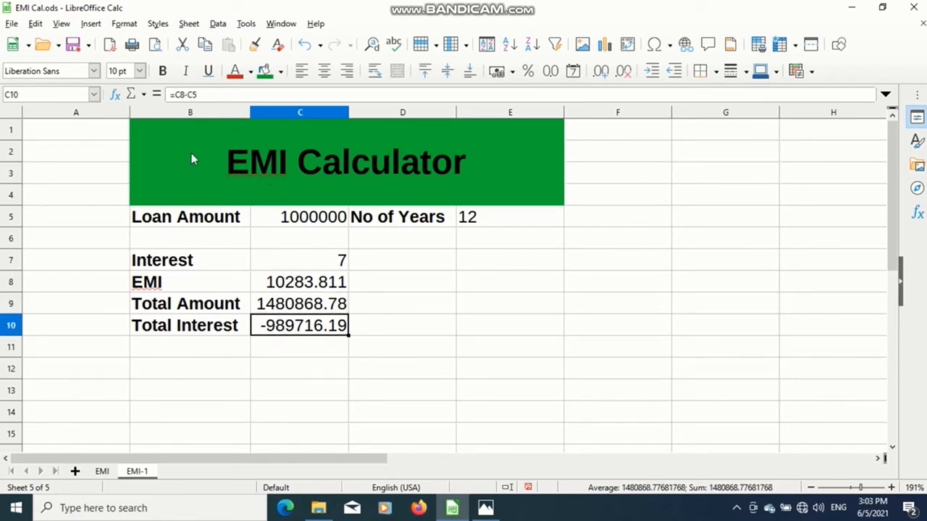
{"action": "left_click", "coordinate": [184, 94]}
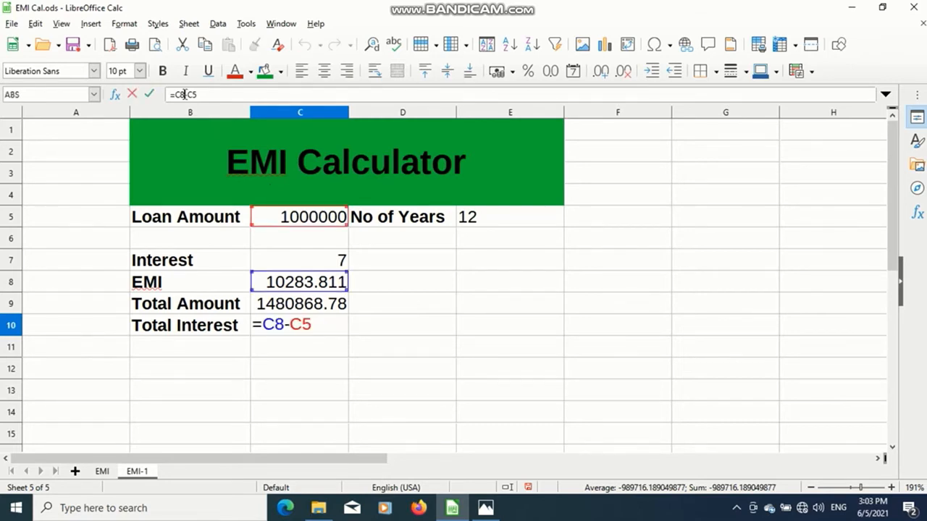
{"action": "key", "text": "BackSpace"}
{"action": "type", "text": "9"}
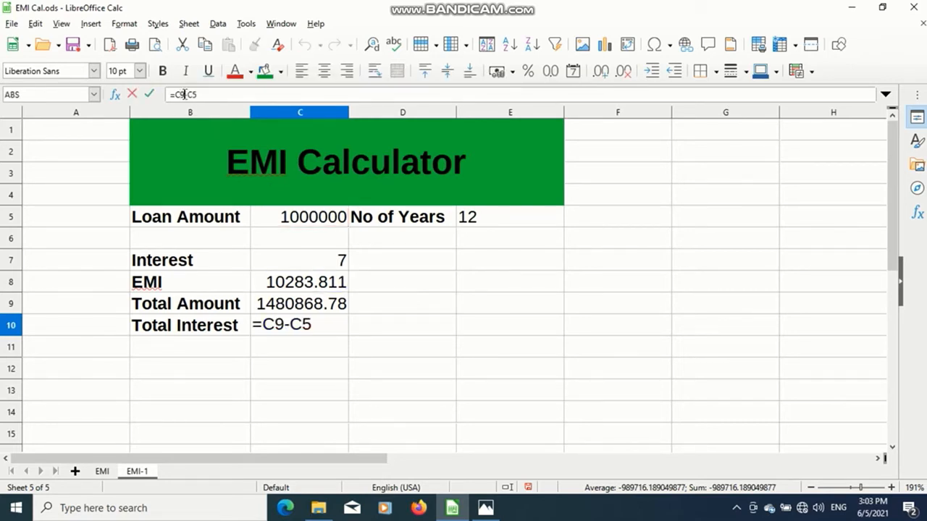
{"action": "key", "text": "Return"}
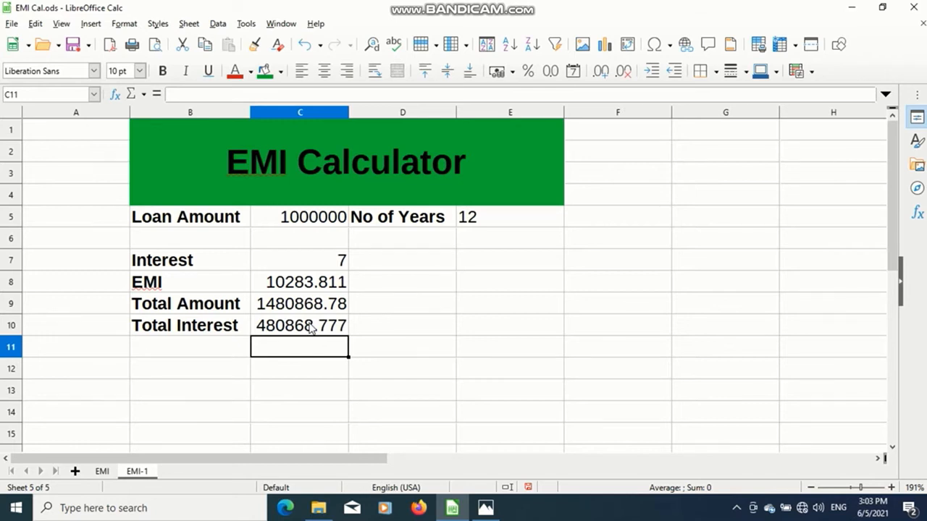
Start a new scenario for the loan amount in C5 and the years in E5, naming it LAmt_4
{"action": "left_click", "coordinate": [316, 223]}
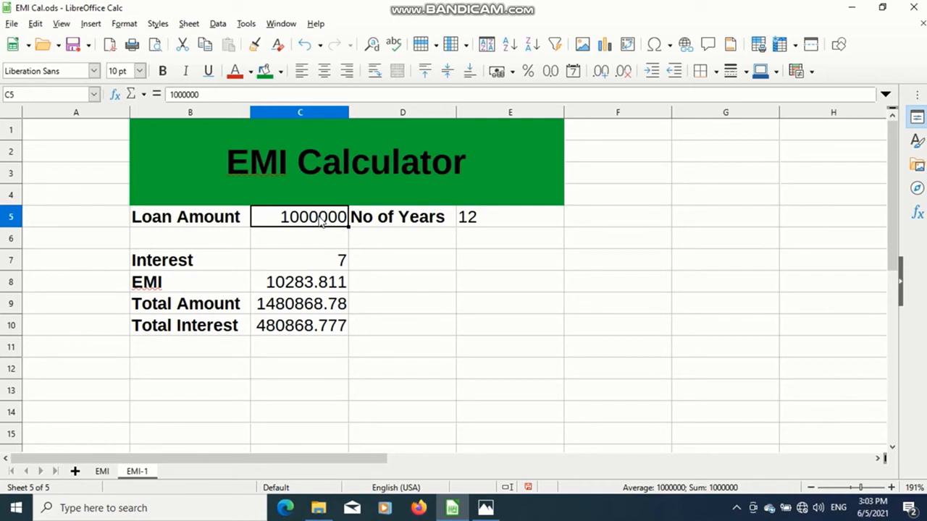
{"action": "left_click_drag", "start_coordinate": [321, 221], "coordinate": [323, 220]}
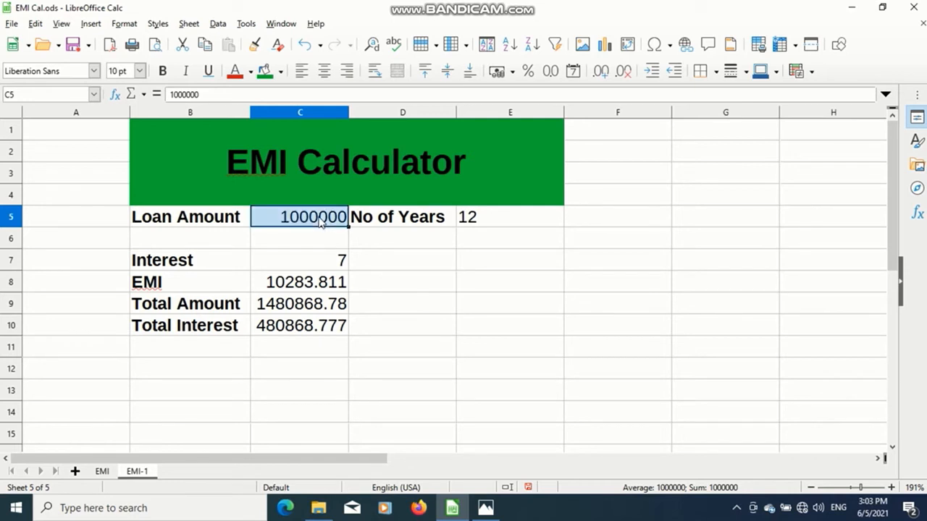
{"action": "left_click", "coordinate": [529, 219], "text": "ctrl"}
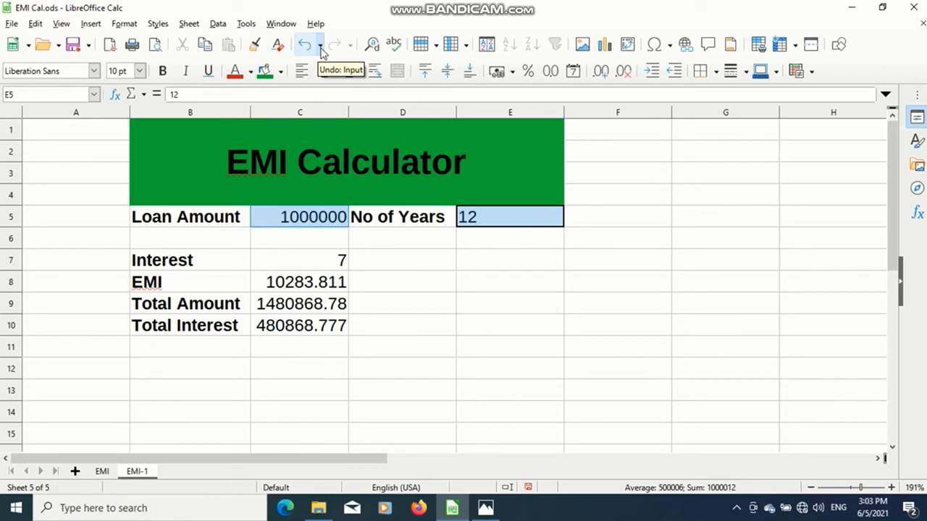
{"action": "left_click", "coordinate": [246, 24]}
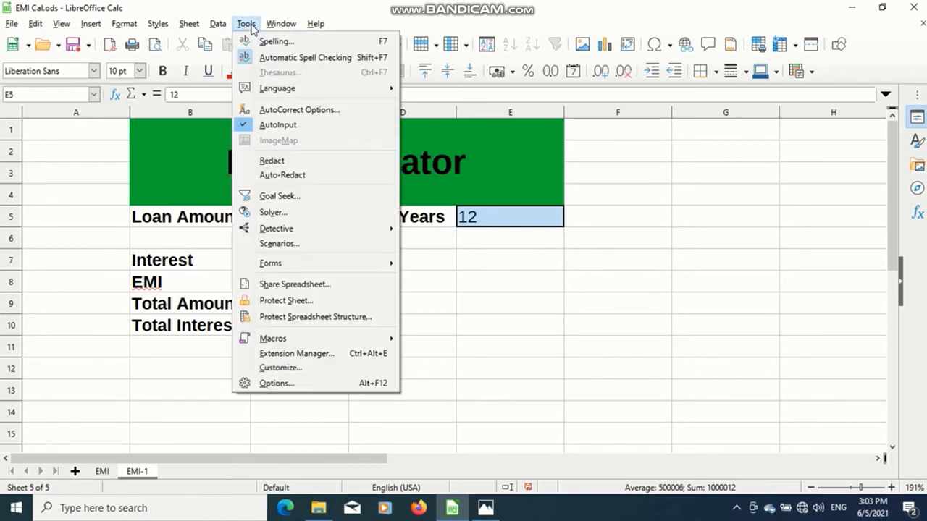
{"action": "left_click", "coordinate": [279, 243]}
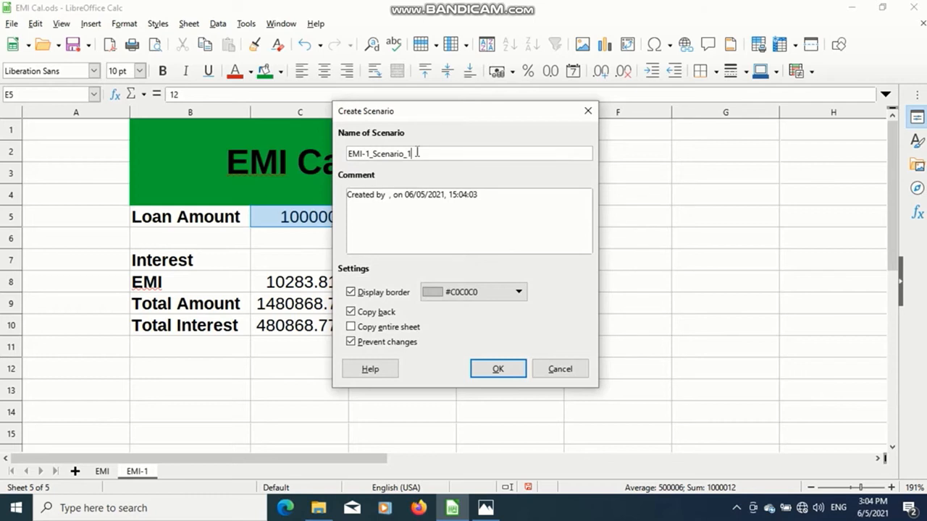
{"action": "left_click_drag", "start_coordinate": [411, 153], "coordinate": [334, 158]}
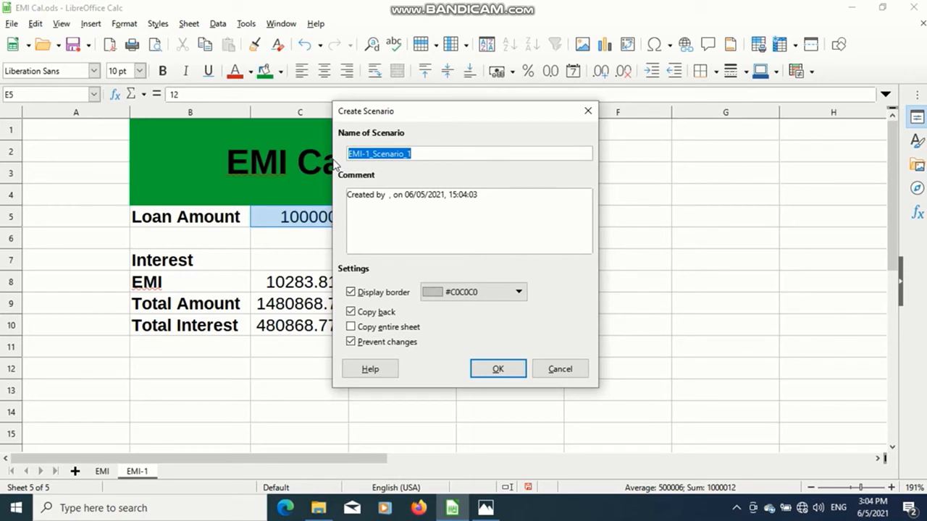
{"action": "type", "text": "L"}
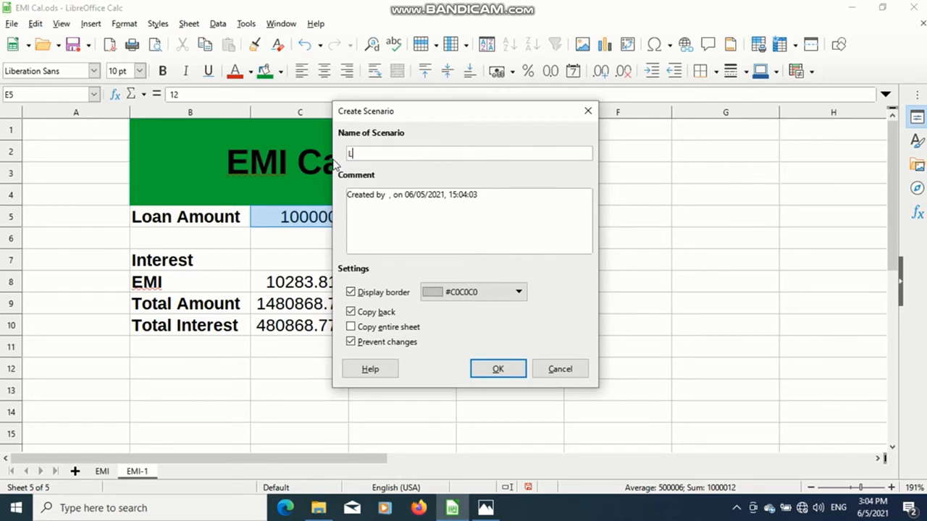
{"action": "type", "text": "Amt_4"}
{"action": "left_click_drag", "start_coordinate": [497, 196], "coordinate": [365, 201]}
{"action": "triple_click", "coordinate": [364, 201]}
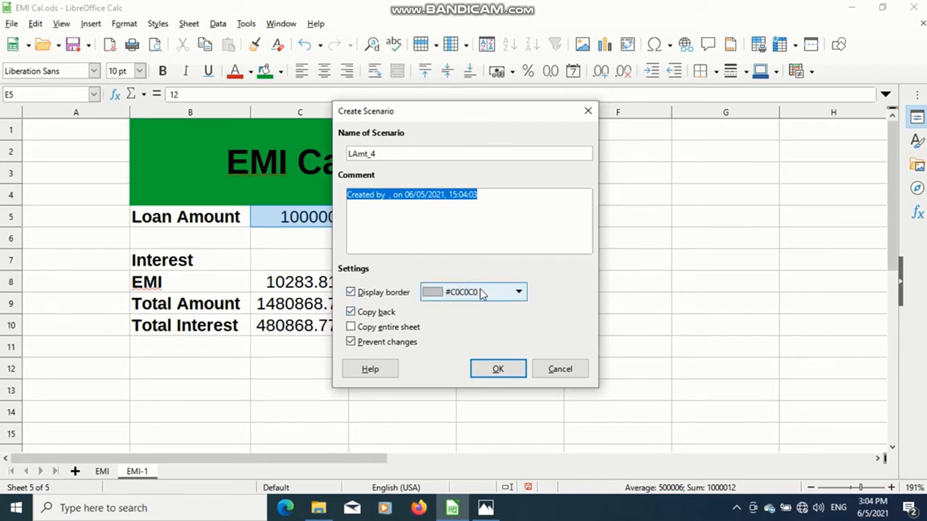
Give the LAmt_4 scenario a Dark Magenta 2 border, turn off Copy back, and create it
{"action": "left_click", "coordinate": [519, 293]}
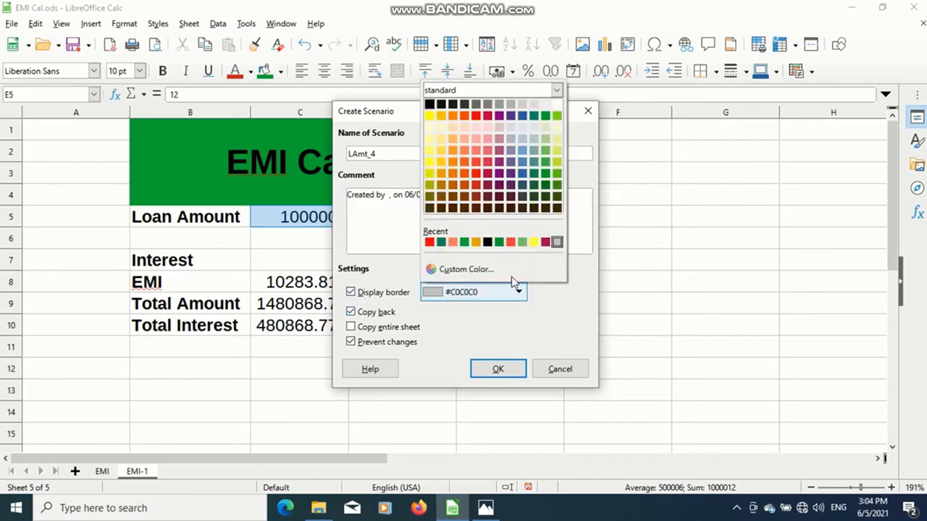
{"action": "left_click", "coordinate": [488, 190]}
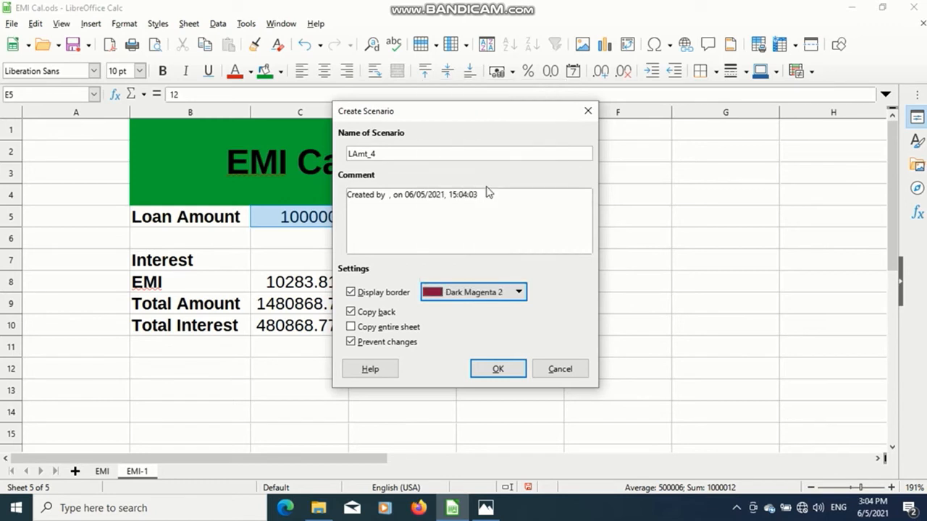
{"action": "left_click", "coordinate": [350, 313]}
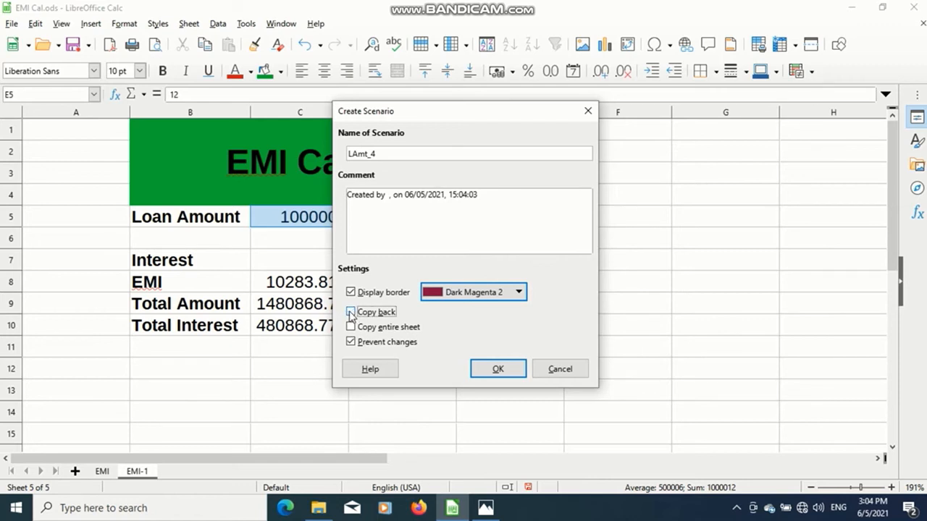
{"action": "left_click", "coordinate": [497, 370]}
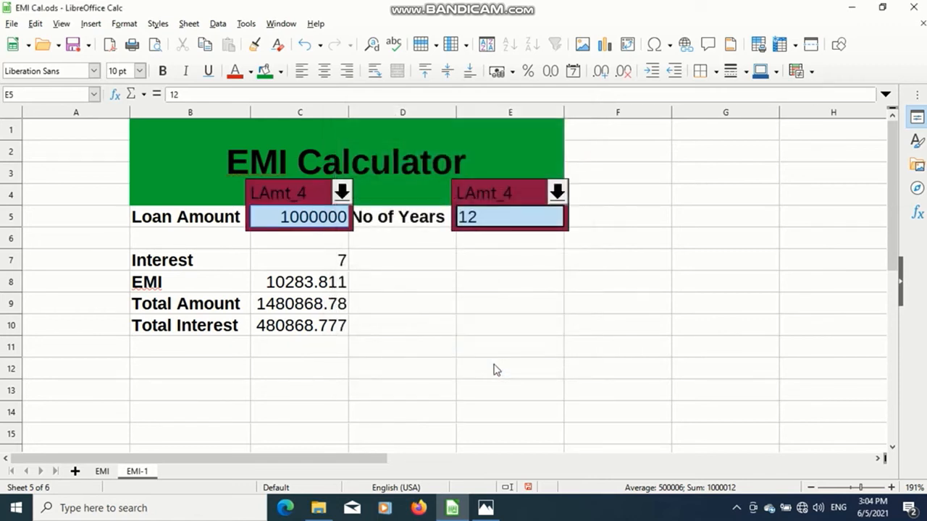
Change the loan amount in C5 to 2500000
{"action": "left_click", "coordinate": [296, 220]}
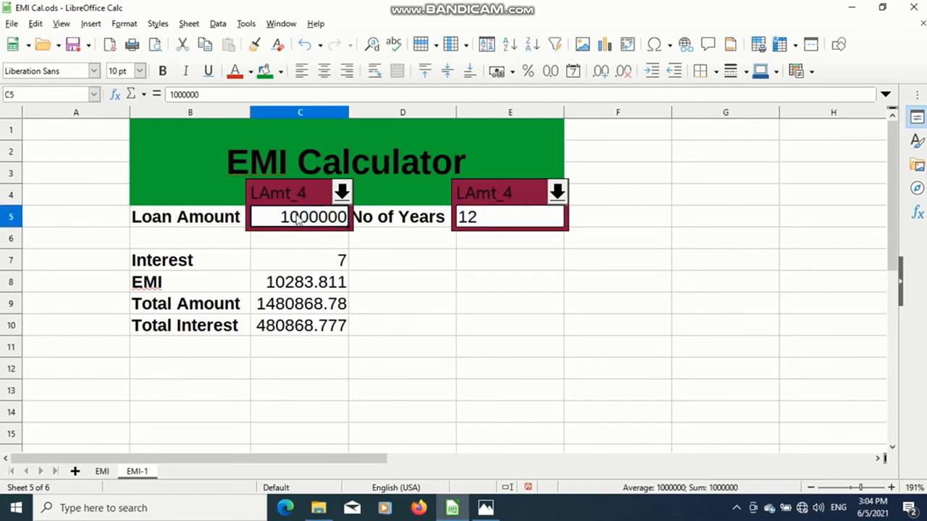
{"action": "double_click", "coordinate": [296, 219]}
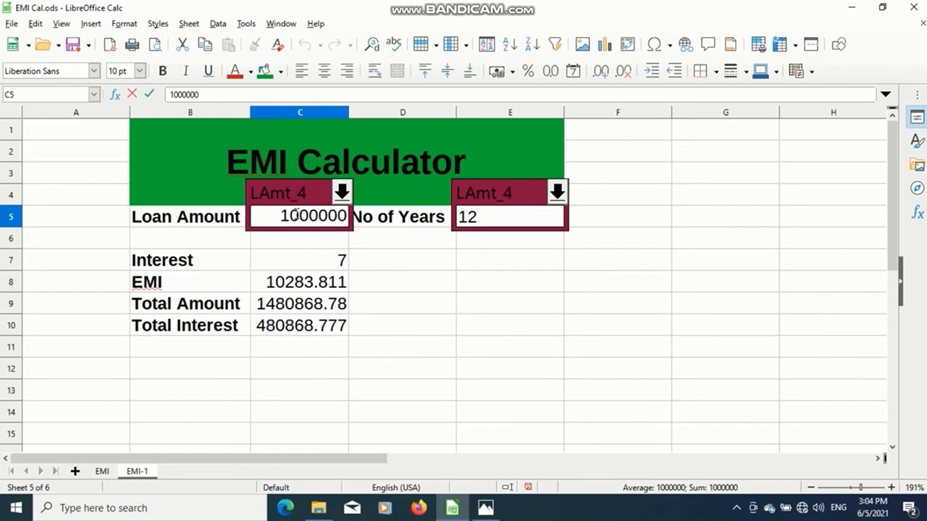
{"action": "key", "text": "BackSpace"}
{"action": "key", "text": "BackSpace"}
{"action": "type", "text": "25"}
{"action": "left_click", "coordinate": [299, 328]}
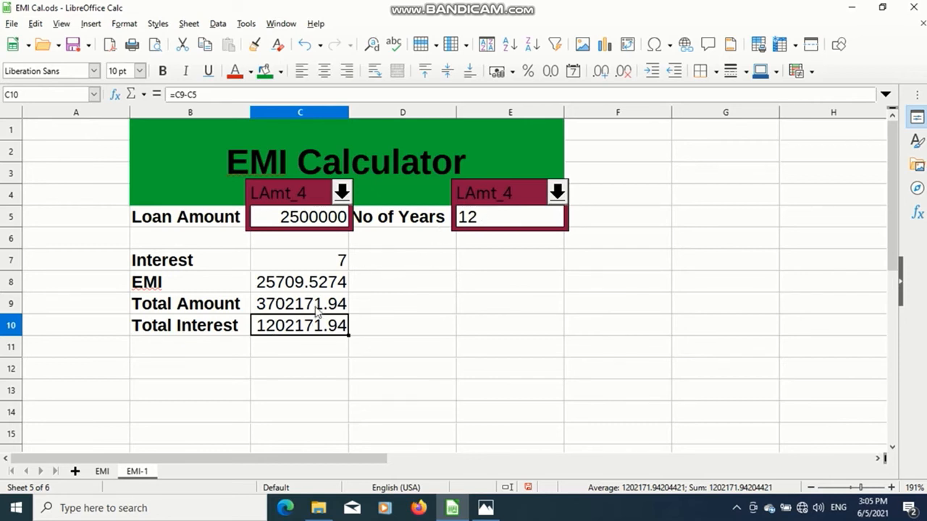
Start a new scenario for the loan amount in C5 and the years in E5, naming it LAmt_5
{"action": "left_click", "coordinate": [320, 221]}
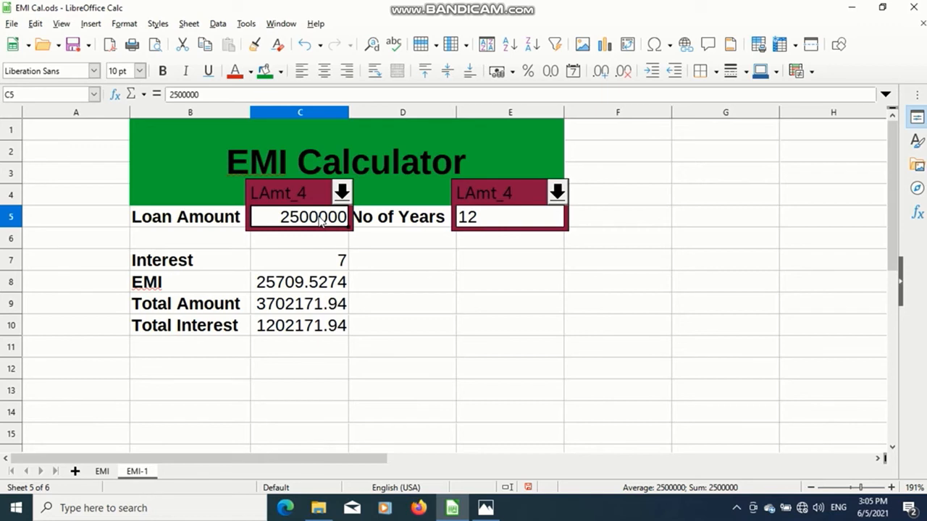
{"action": "left_click", "coordinate": [320, 221]}
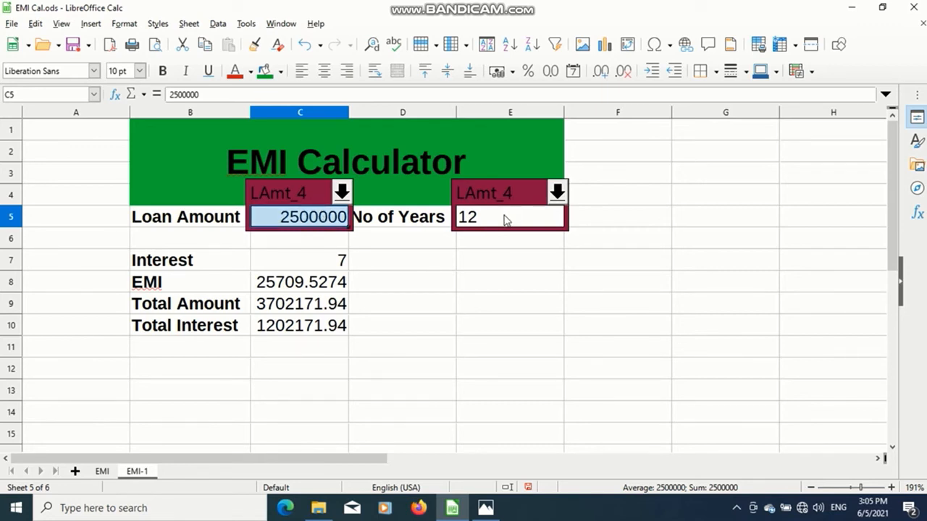
{"action": "left_click", "coordinate": [506, 220], "text": "ctrl"}
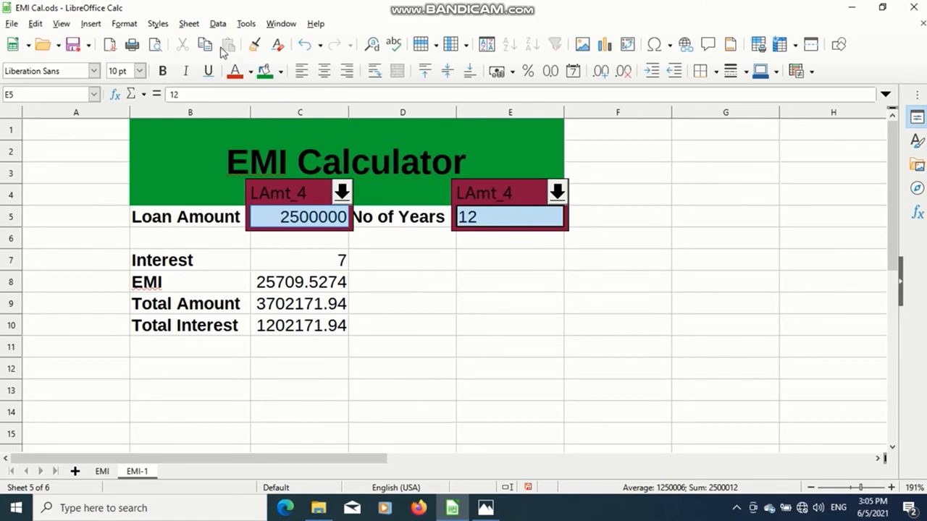
{"action": "left_click", "coordinate": [246, 24]}
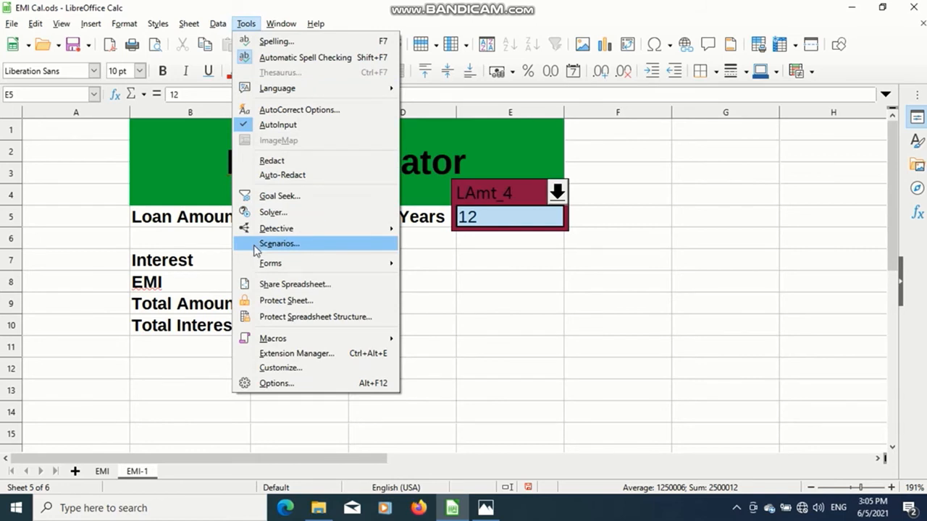
{"action": "left_click", "coordinate": [272, 243]}
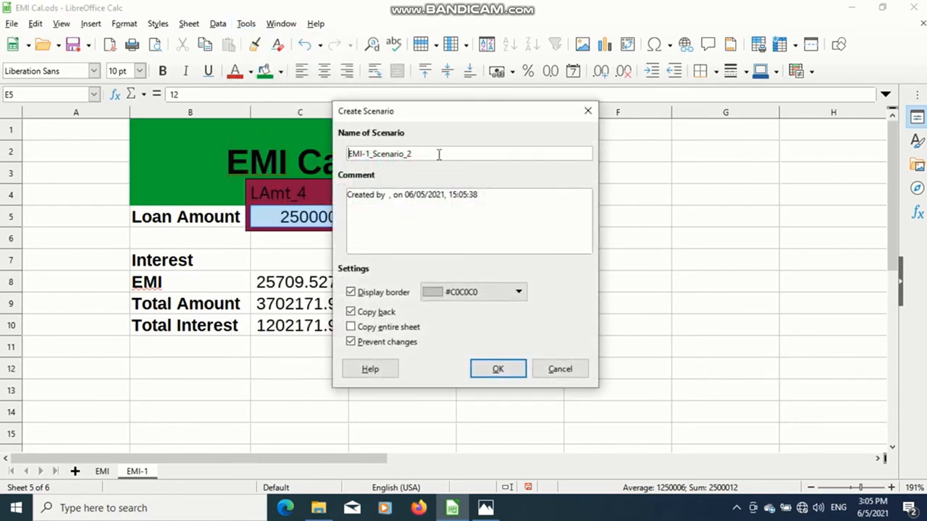
{"action": "left_click_drag", "start_coordinate": [428, 152], "coordinate": [349, 152]}
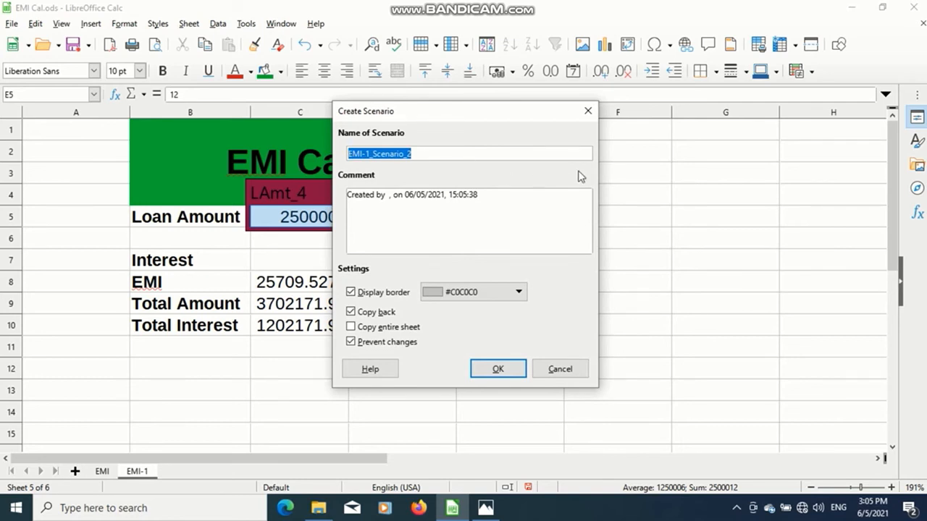
{"action": "key", "text": "BackSpace"}
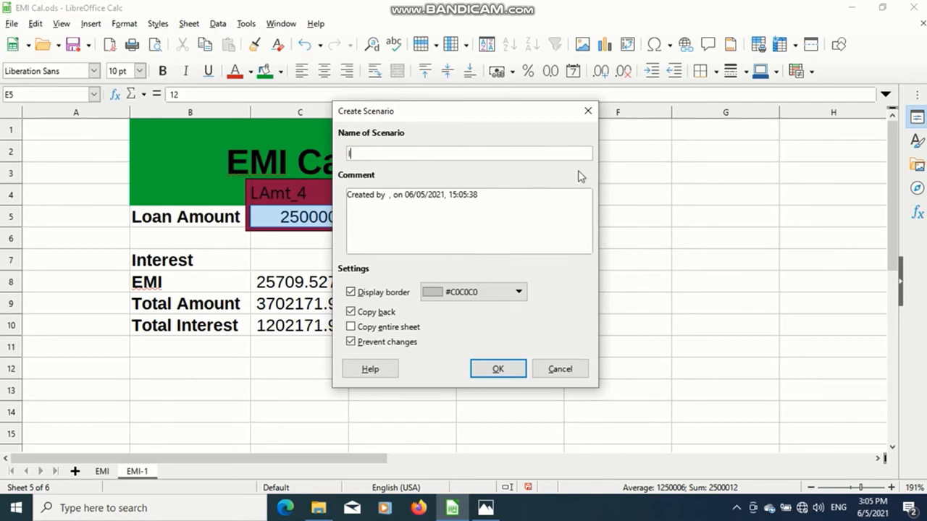
{"action": "type", "text": "LAmt_5"}
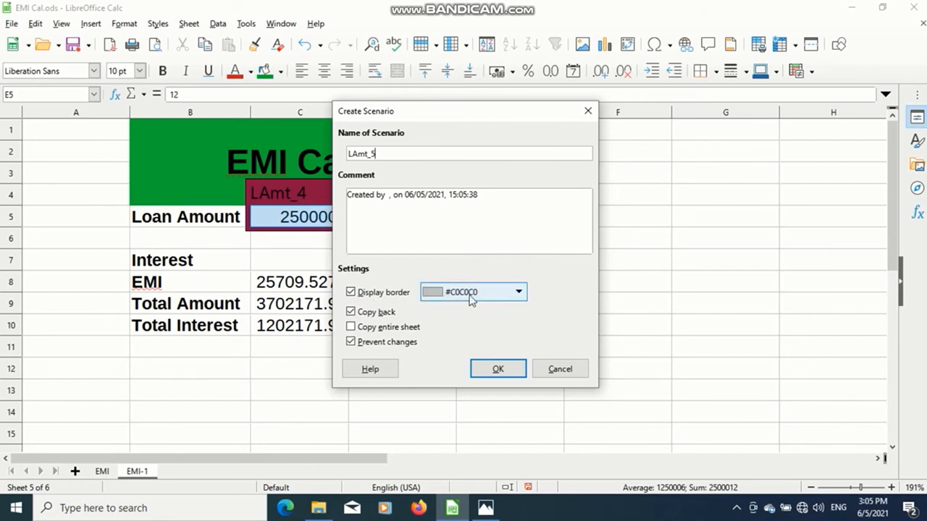
Give the LAmt_5 scenario a Light Yellow 1 border, turn off Copy back, and create it
{"action": "left_click", "coordinate": [517, 294]}
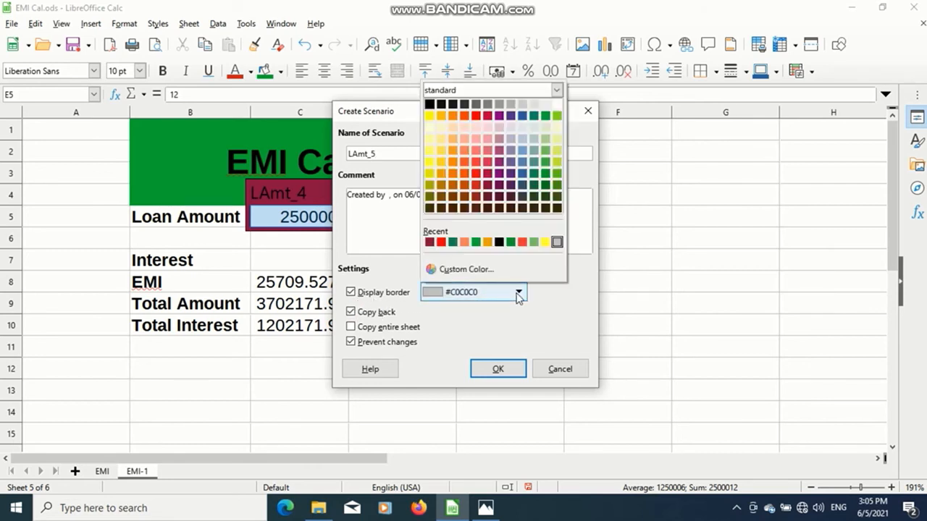
{"action": "left_click", "coordinate": [430, 162]}
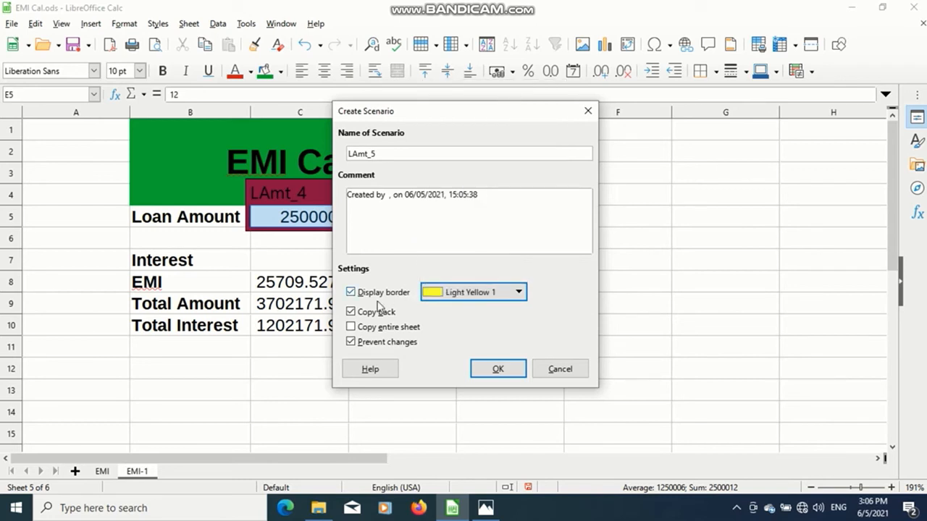
{"action": "left_click", "coordinate": [352, 312]}
{"action": "left_click", "coordinate": [497, 369]}
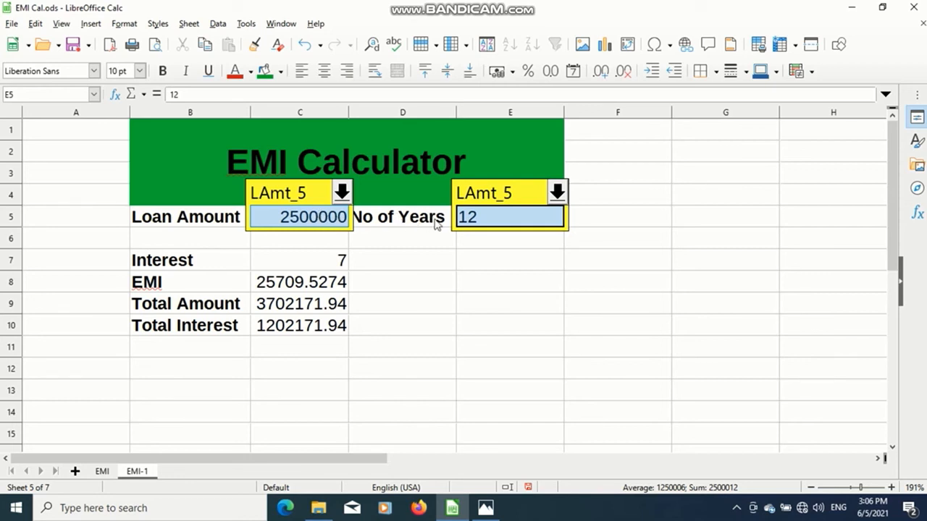
Change the number of years in E5 to 10
{"action": "left_click", "coordinate": [484, 219]}
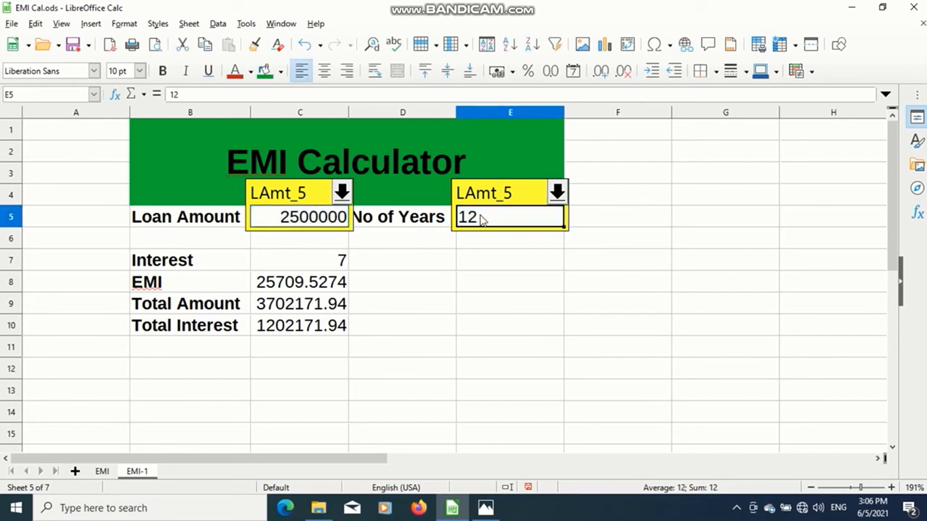
{"action": "double_click", "coordinate": [483, 220]}
{"action": "key", "text": "BackSpace"}
{"action": "type", "text": "0"}
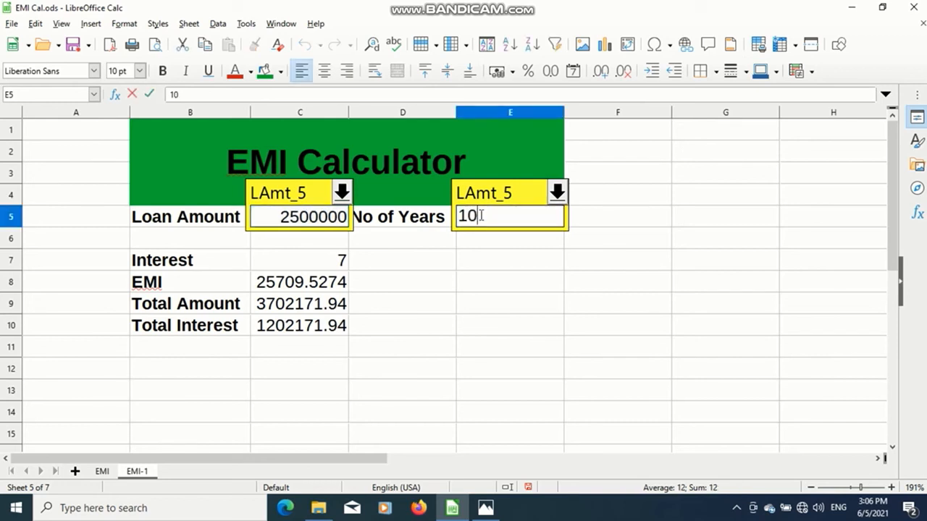
{"action": "left_click", "coordinate": [330, 327]}
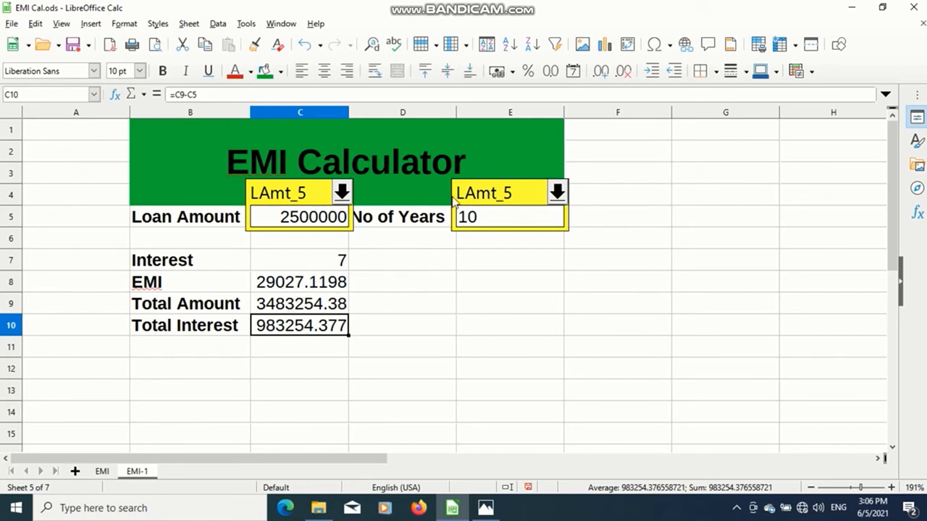
Start another scenario covering the loan amount in C5 and the years in E5, with the name LAmt_6
{"action": "left_click", "coordinate": [342, 221]}
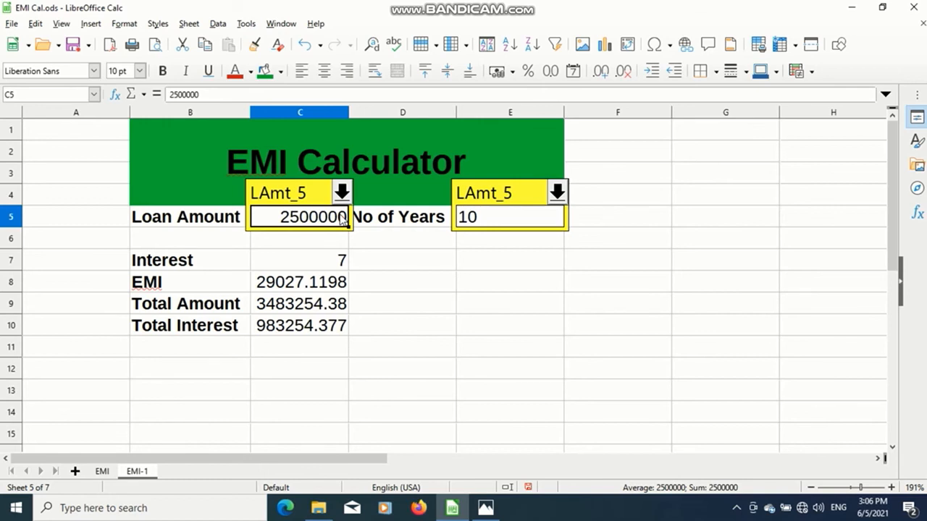
{"action": "left_click", "coordinate": [343, 221], "text": "ctrl"}
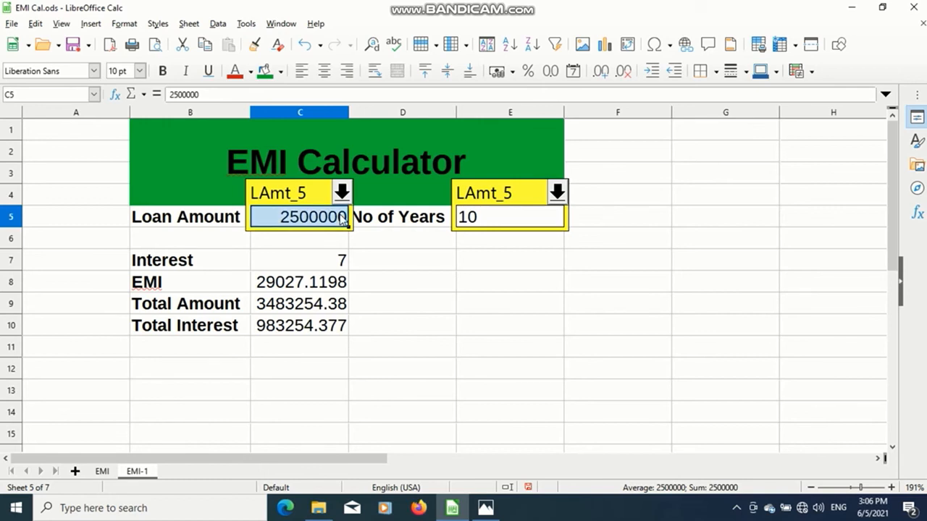
{"action": "left_click", "coordinate": [501, 218], "text": "ctrl"}
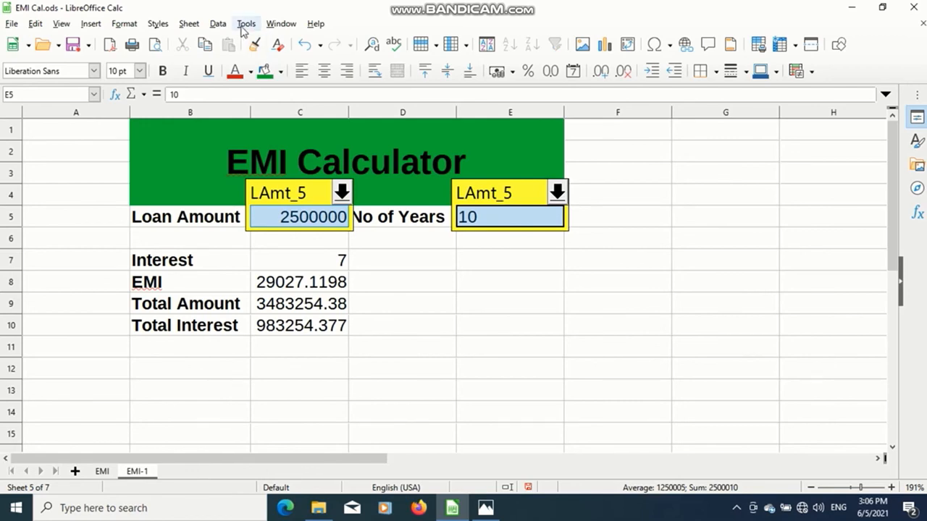
{"action": "left_click", "coordinate": [246, 24]}
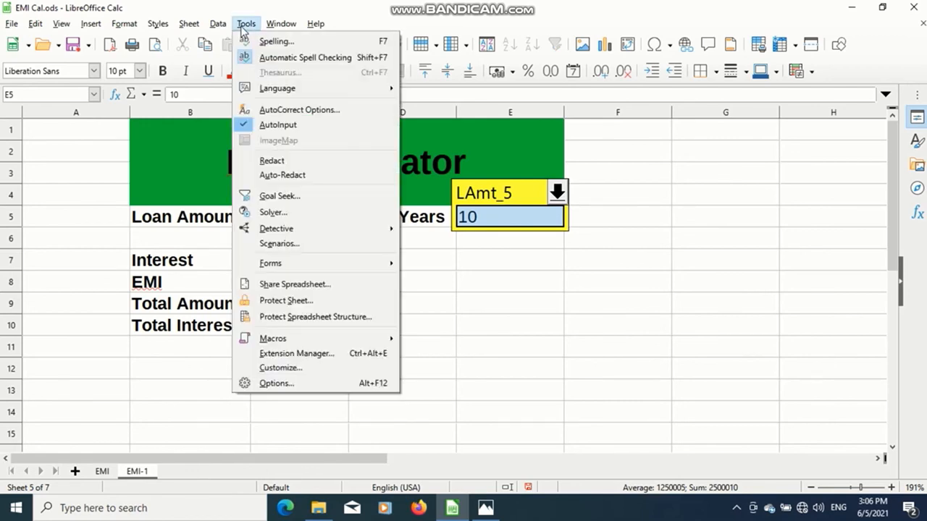
{"action": "left_click", "coordinate": [268, 244]}
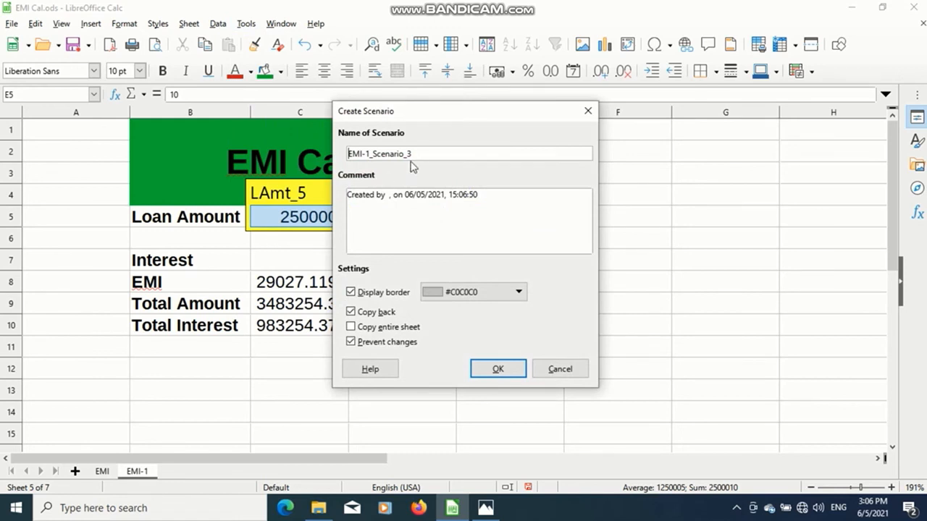
{"action": "left_click_drag", "start_coordinate": [411, 153], "coordinate": [338, 155]}
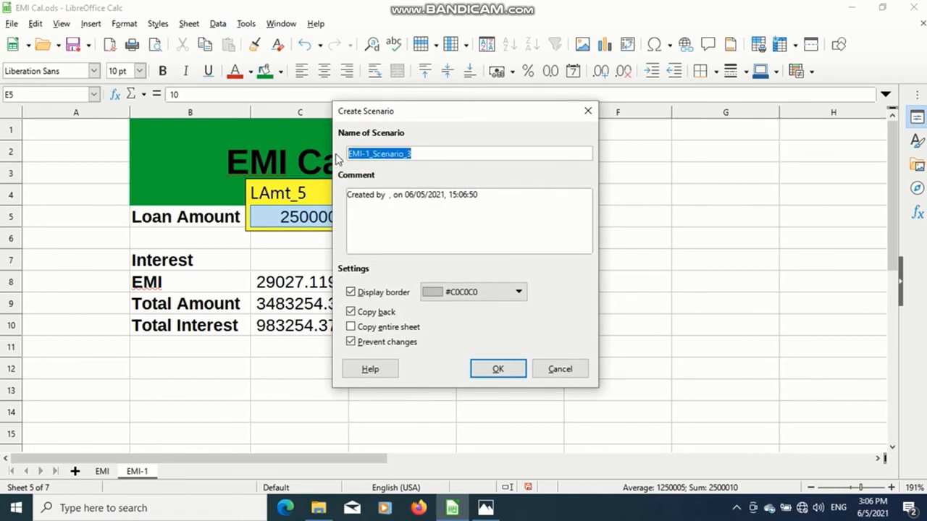
{"action": "type", "text": "LA"}
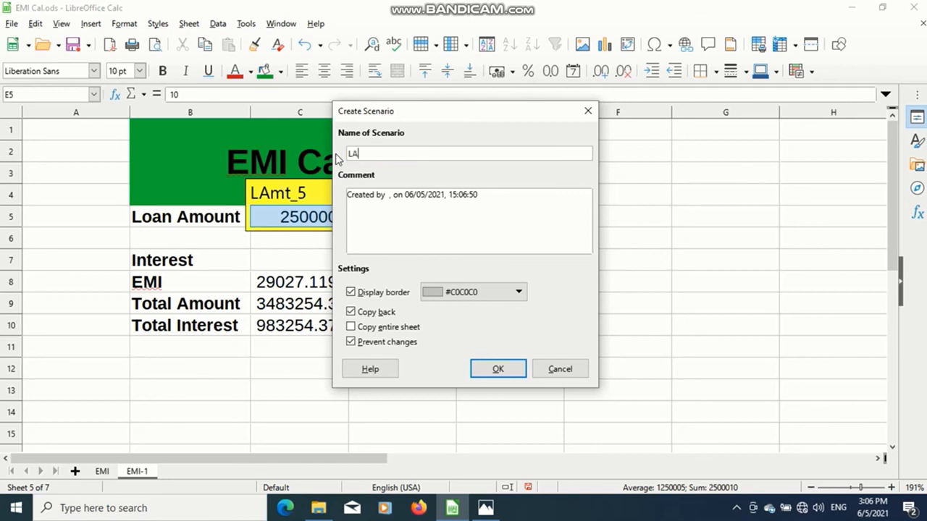
{"action": "type", "text": "mt_6"}
Create the LAmt_6 scenario with Copy back turned off and a Light Green 1 border, and save the spreadsheet
{"action": "left_click", "coordinate": [353, 313]}
{"action": "left_click", "coordinate": [519, 292]}
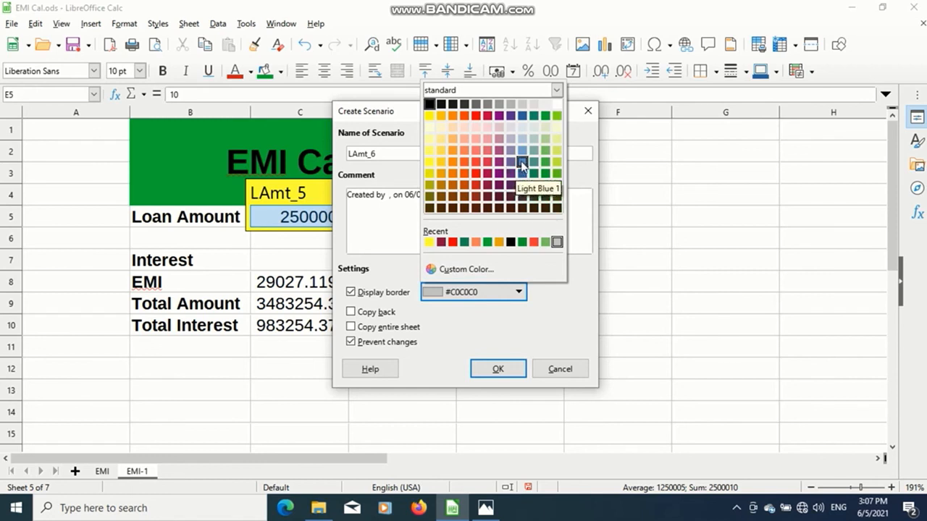
{"action": "left_click", "coordinate": [542, 160]}
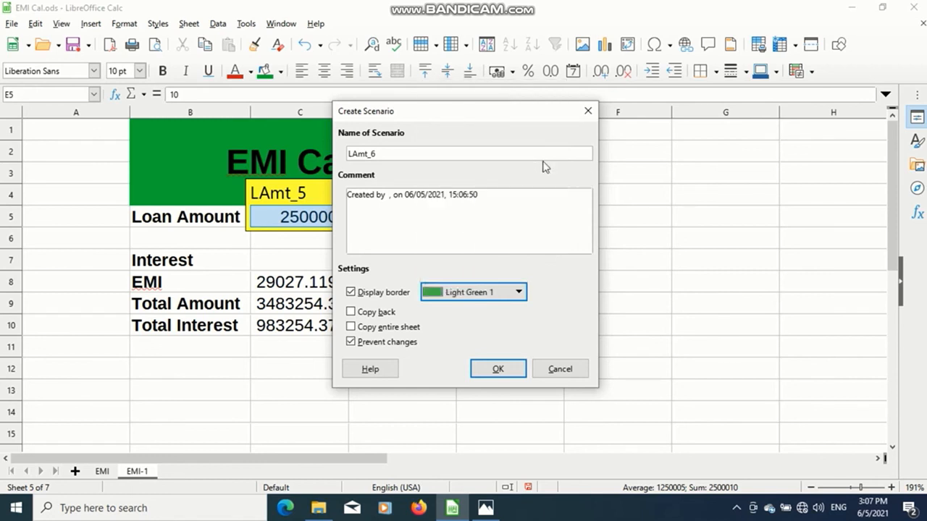
{"action": "left_click", "coordinate": [494, 370]}
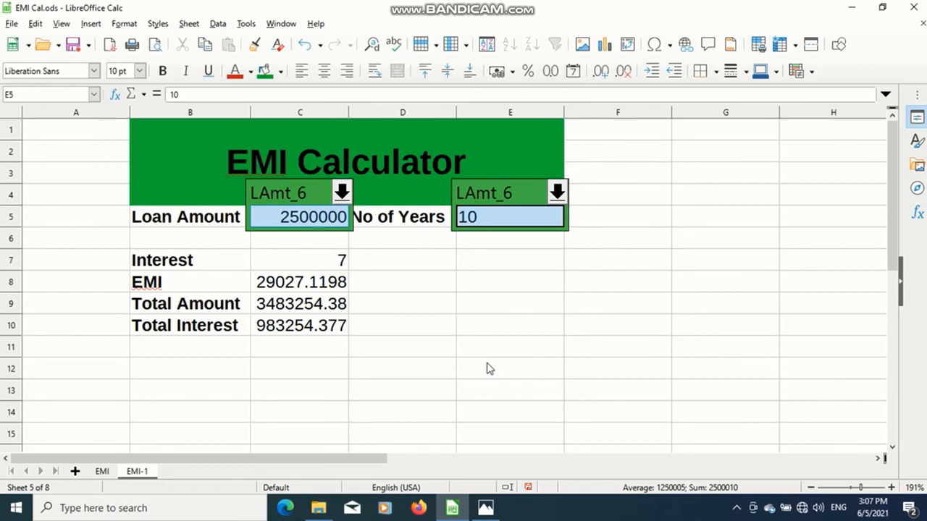
{"action": "left_click", "coordinate": [73, 47]}
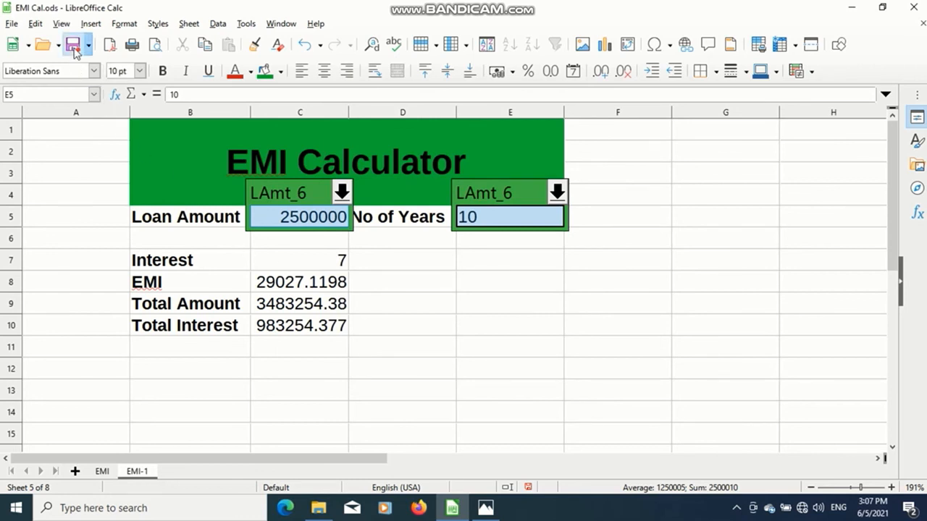
Switch the loan scenario to LAmt_4, LAmt_5 and LAmt_6 in turn to compare the EMI, total amount and total interest
{"action": "left_click", "coordinate": [344, 194]}
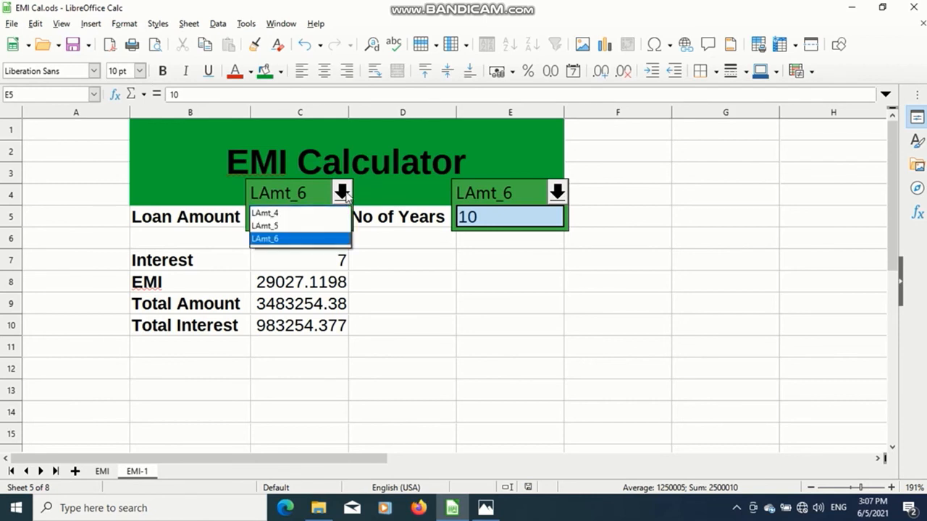
{"action": "left_click", "coordinate": [315, 212]}
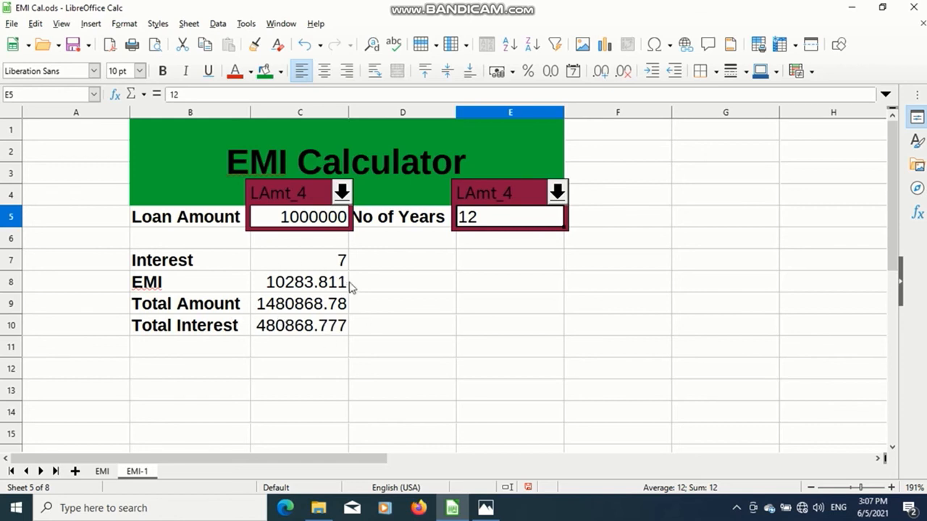
{"action": "left_click", "coordinate": [344, 193]}
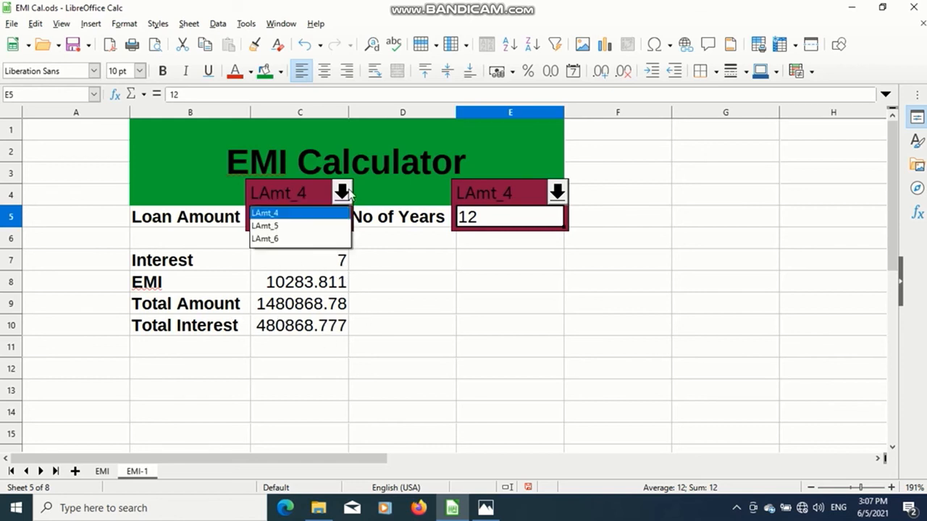
{"action": "left_click", "coordinate": [304, 227]}
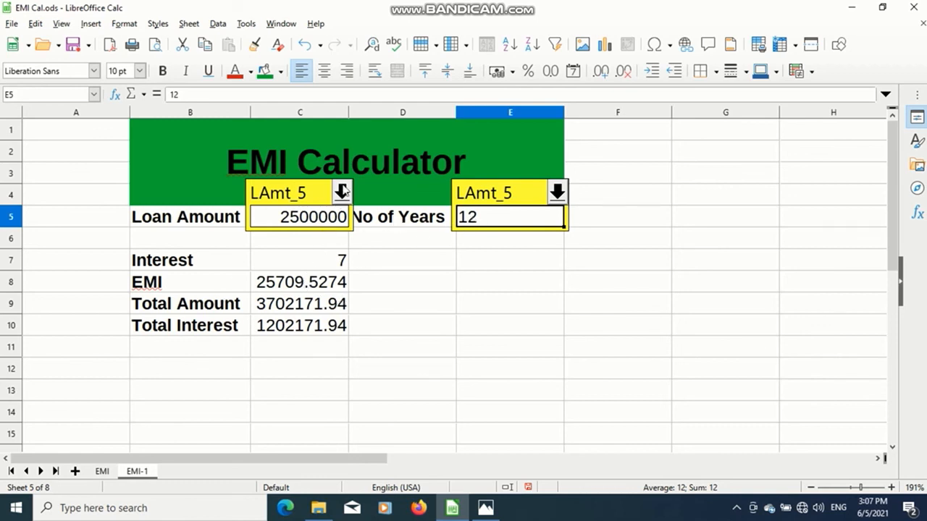
{"action": "left_click", "coordinate": [343, 192]}
{"action": "left_click", "coordinate": [278, 242]}
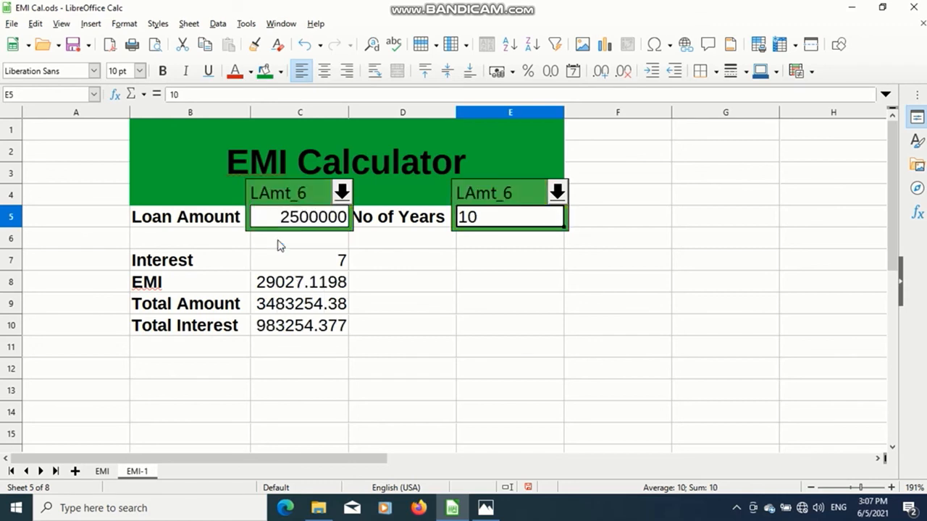